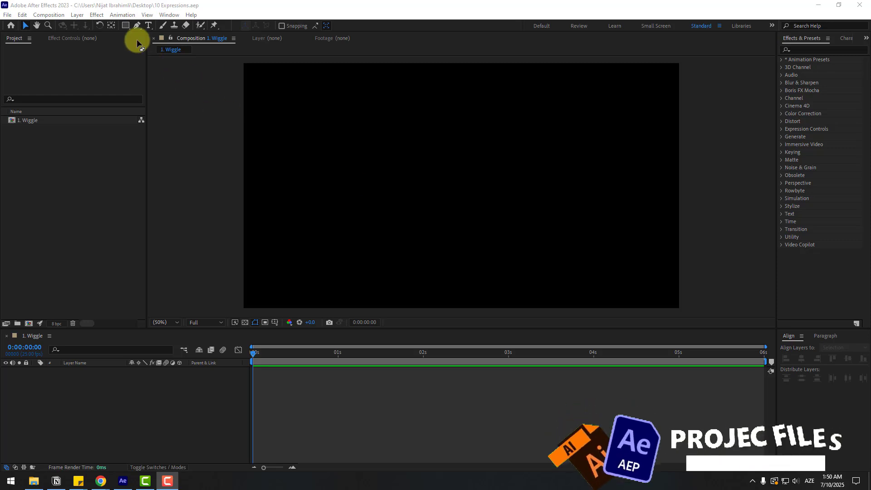
Draw a white circle in the left half of the Wiggle composition with the Ellipse Tool
{"action": "left_click", "coordinate": [127, 27]}
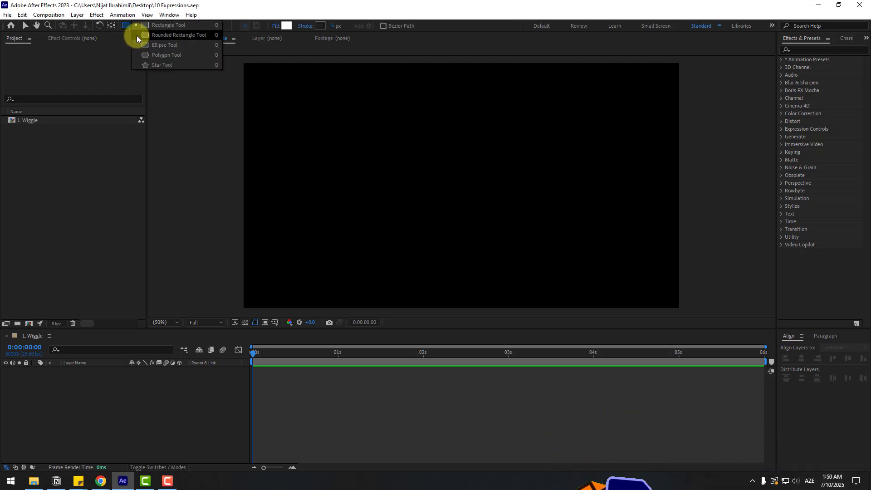
{"action": "left_click", "coordinate": [154, 46]}
{"action": "left_click_drag", "start_coordinate": [301, 151], "coordinate": [357, 207]}
{"action": "key", "text": "v"}
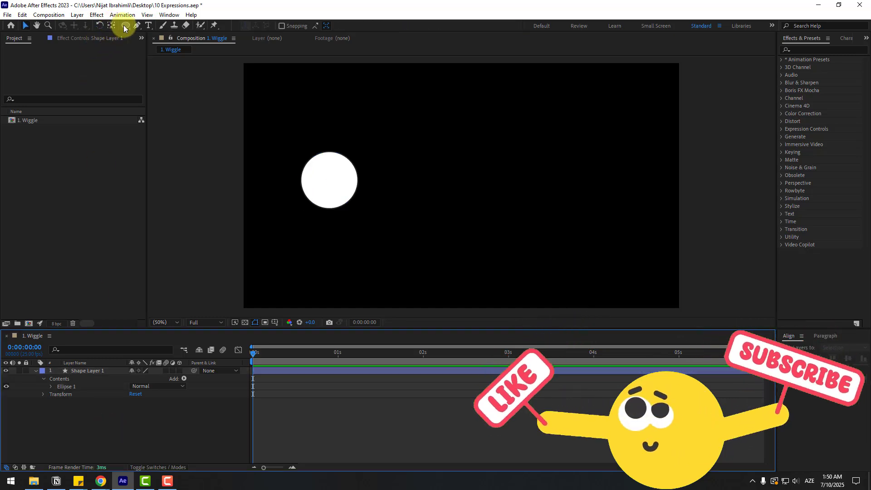
Draw a white rectangle beside the circle on its own shape layer and leave all layers deselected
{"action": "left_click", "coordinate": [126, 25]}
{"action": "left_click", "coordinate": [156, 25]}
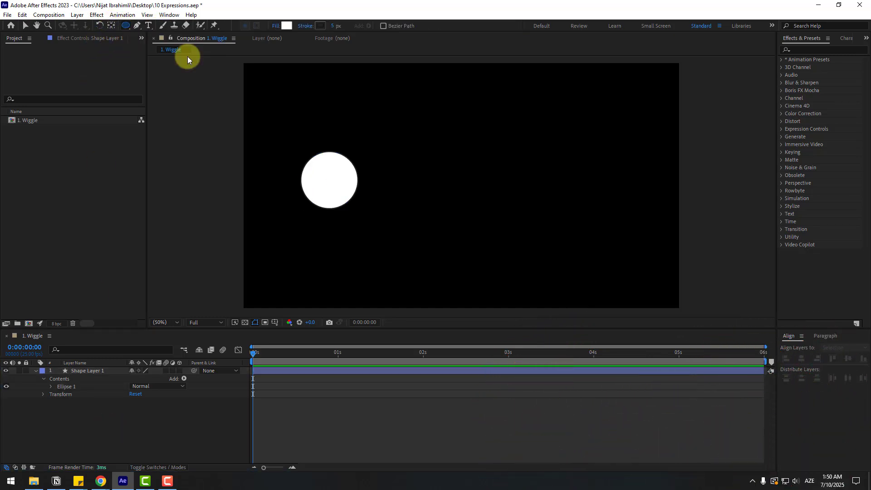
{"action": "left_click_drag", "start_coordinate": [417, 154], "coordinate": [481, 206]}
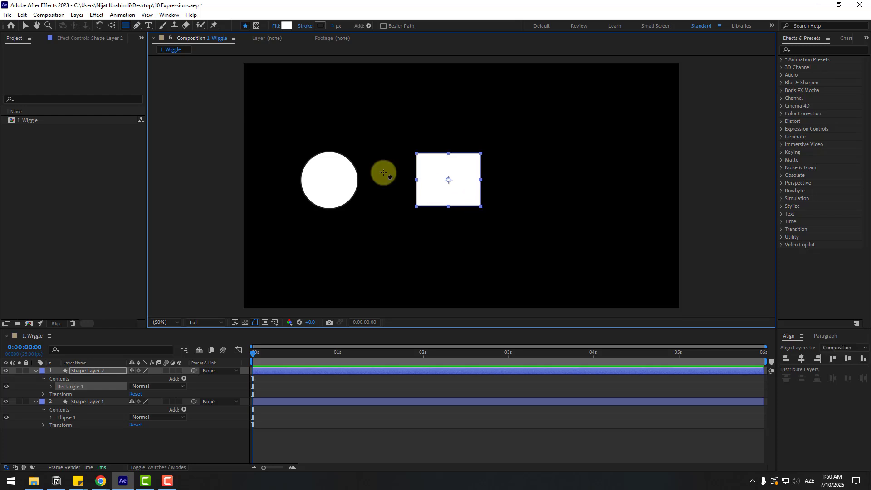
{"action": "left_click", "coordinate": [26, 25]}
{"action": "left_click", "coordinate": [86, 401]}
{"action": "left_click", "coordinate": [82, 444]}
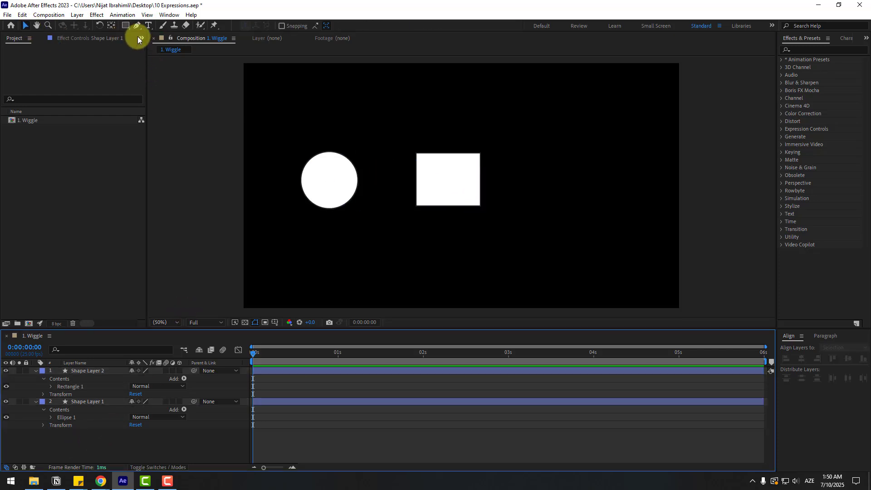
Draw a white star on a new shape layer beside the rectangle with the Star Tool
{"action": "left_click", "coordinate": [127, 26]}
{"action": "left_click", "coordinate": [153, 65]}
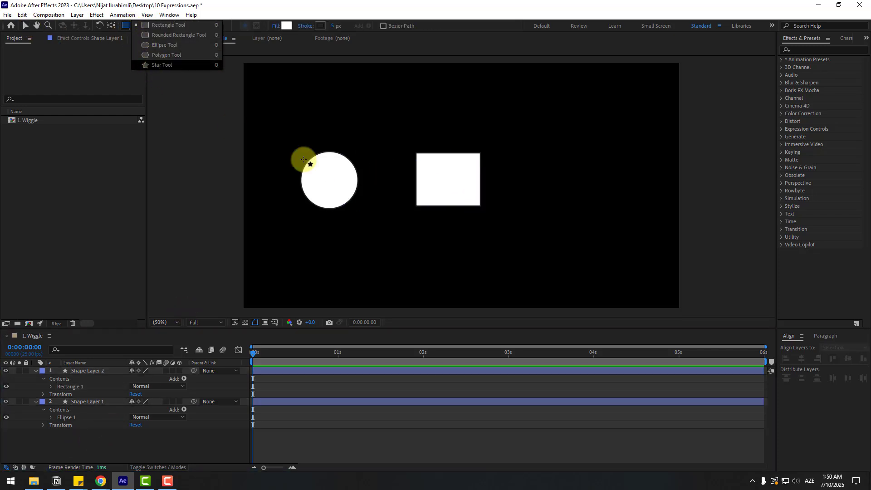
{"action": "left_click_drag", "start_coordinate": [537, 145], "coordinate": [587, 197]}
{"action": "key", "text": "v"}
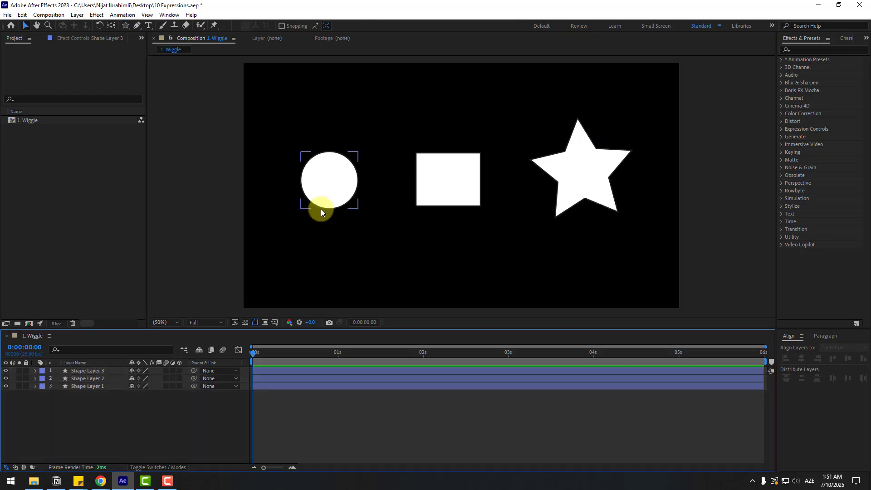
Add the expression wiggle(5,20) to the circle's Scale property and preview the animation
{"action": "left_click", "coordinate": [326, 184]}
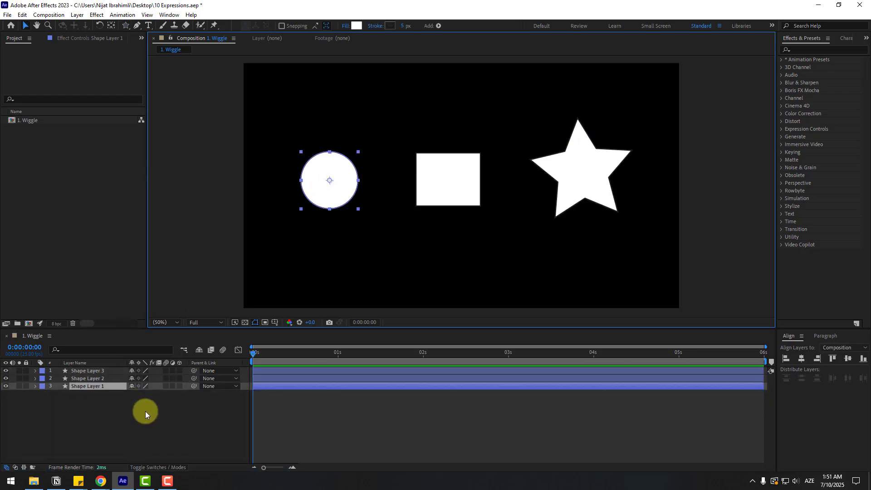
{"action": "key", "text": "s"}
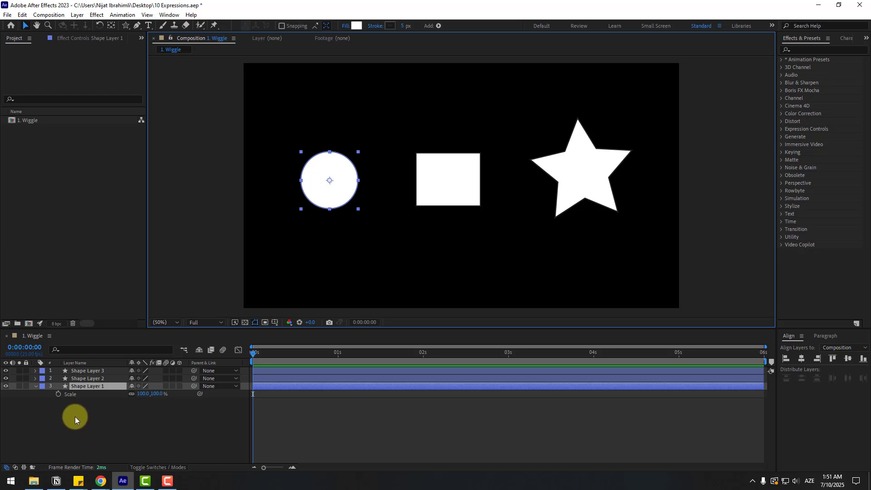
{"action": "left_click", "coordinate": [58, 395], "text": "alt"}
{"action": "key", "text": "alt+shift"}
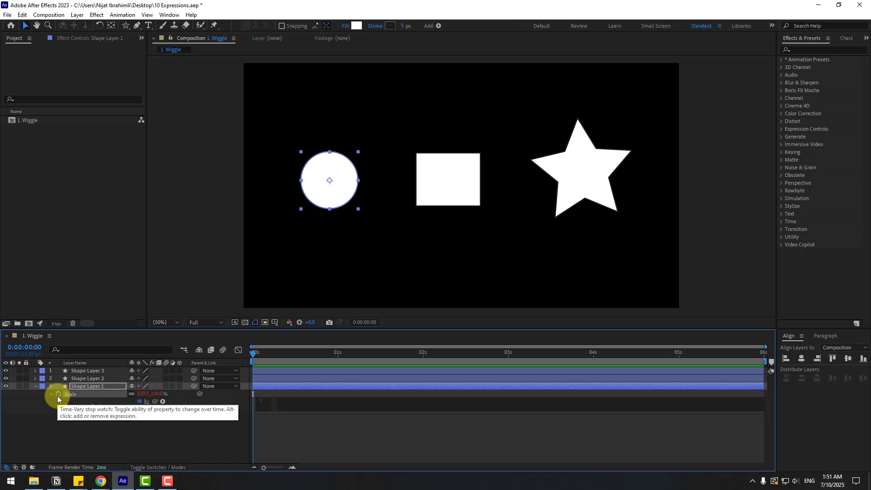
{"action": "type", "text": "wiggle"}
{"action": "key", "text": "Return"}
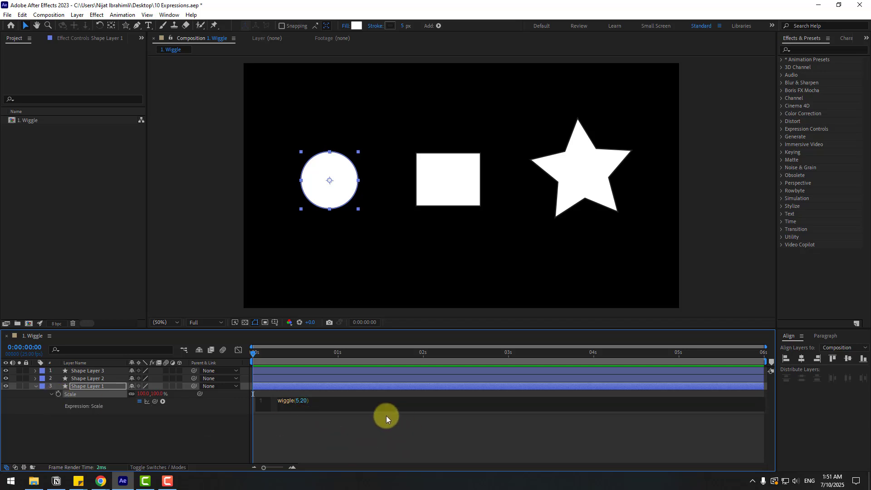
{"action": "left_click", "coordinate": [181, 443]}
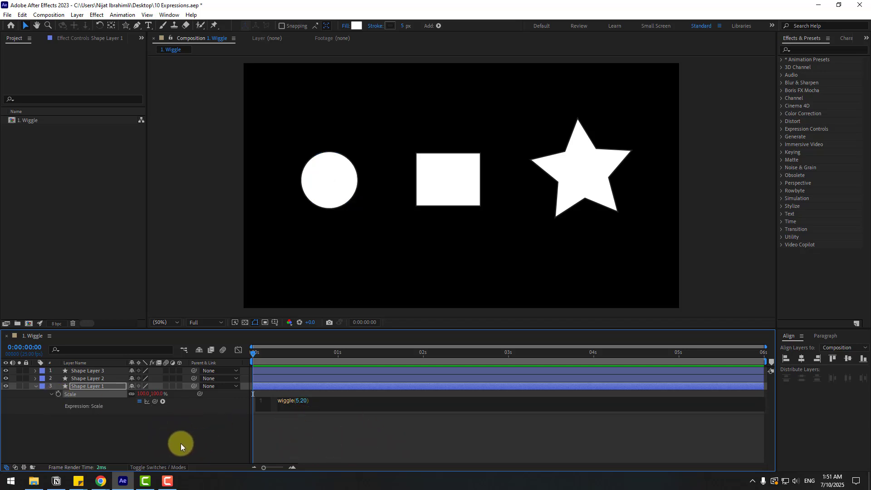
{"action": "key", "text": "space"}
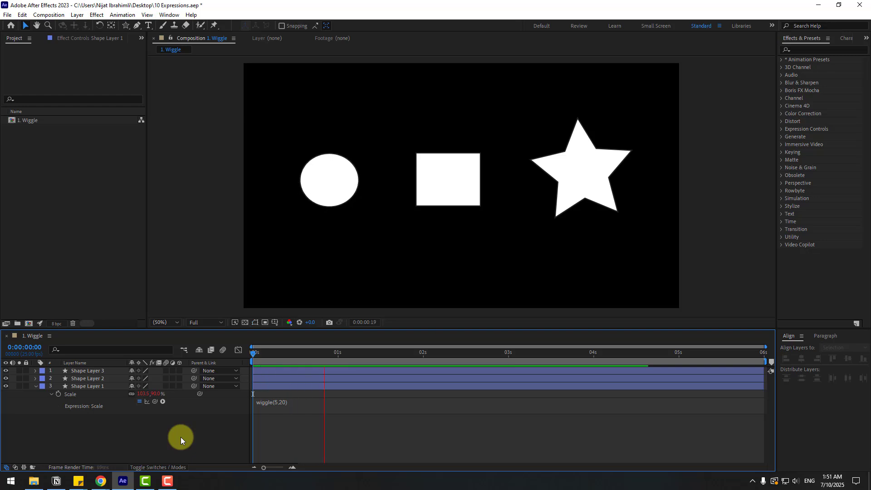
{"action": "left_click", "coordinate": [262, 355]}
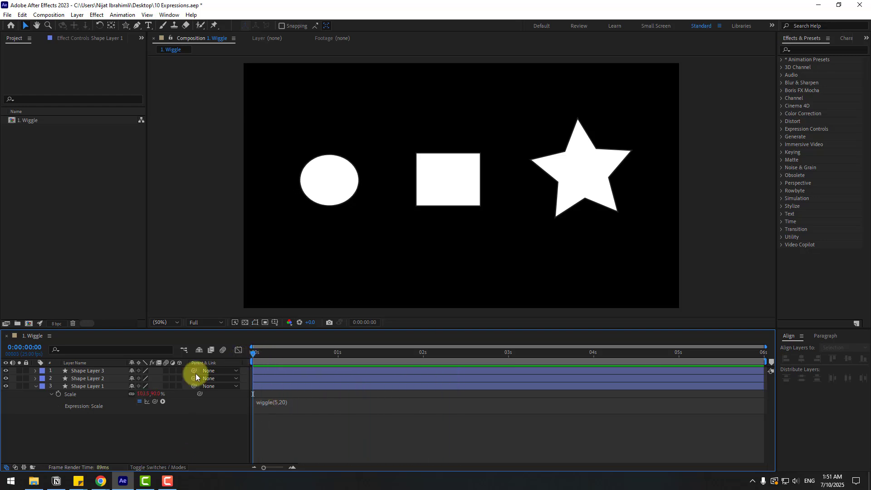
{"action": "left_click", "coordinate": [36, 386]}
Add the expression wiggle(5,20) to the rectangle's Rotation property and preview the animation
{"action": "left_click", "coordinate": [435, 201]}
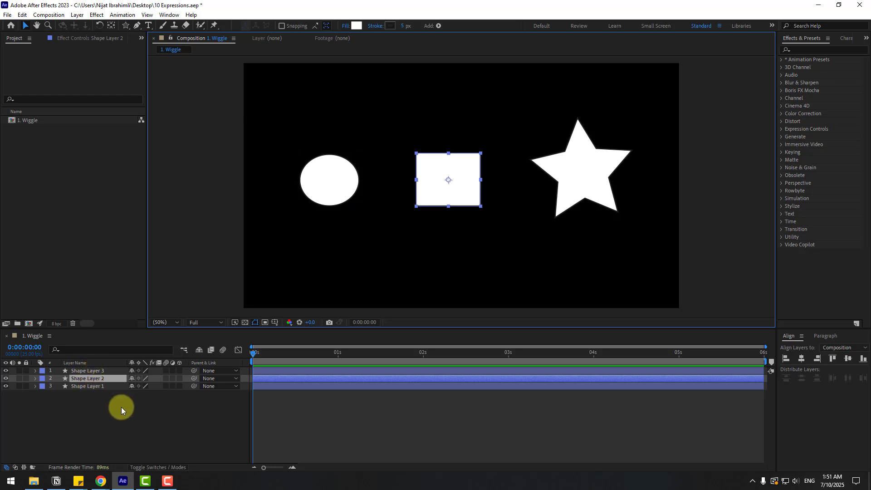
{"action": "key", "text": "r"}
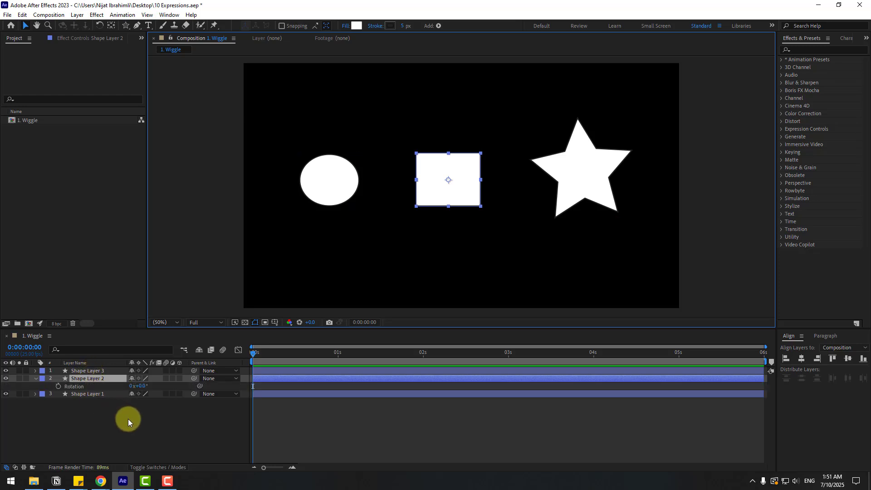
{"action": "left_click", "coordinate": [62, 387], "text": "alt"}
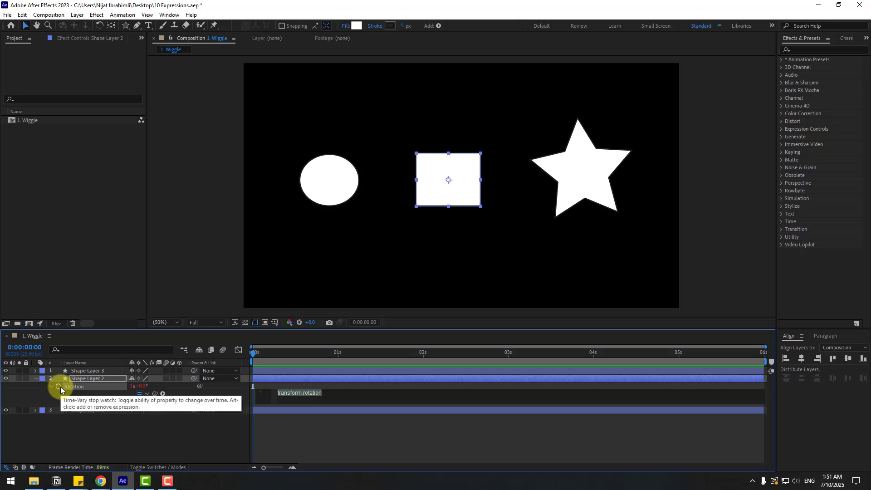
{"action": "type", "text": "wiggle(5,20"}
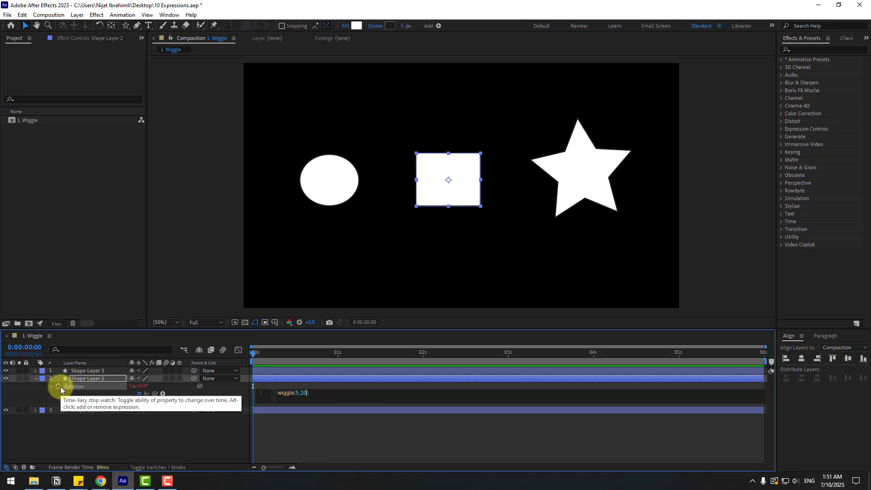
{"action": "left_click", "coordinate": [110, 444]}
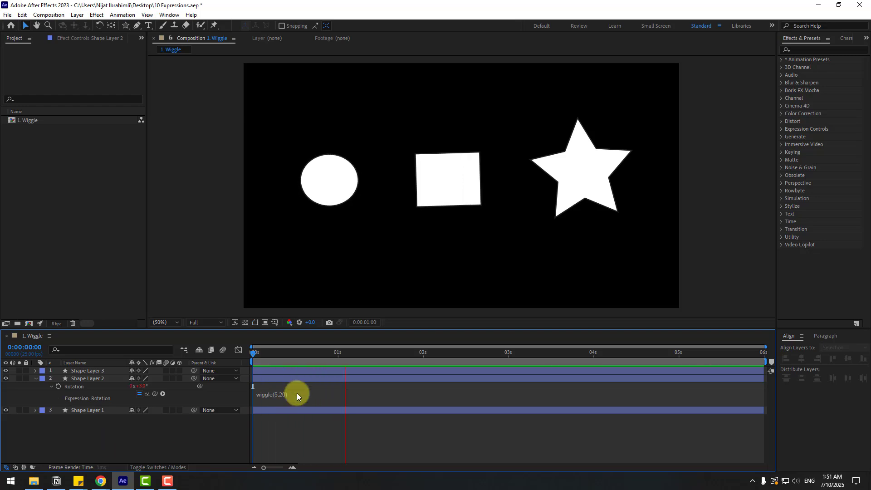
{"action": "left_click", "coordinate": [46, 378]}
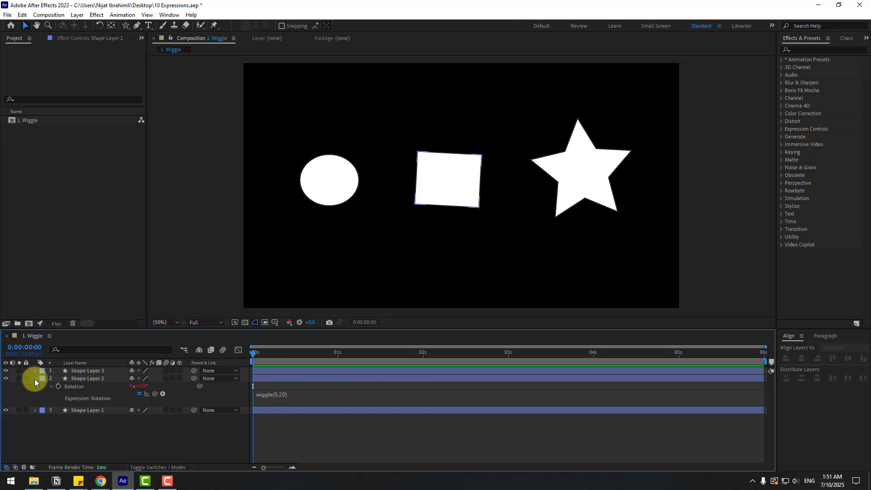
{"action": "left_click", "coordinate": [35, 379]}
Add the expression wiggle(5,20) to the star's Position property and preview the animation
{"action": "left_click", "coordinate": [568, 184]}
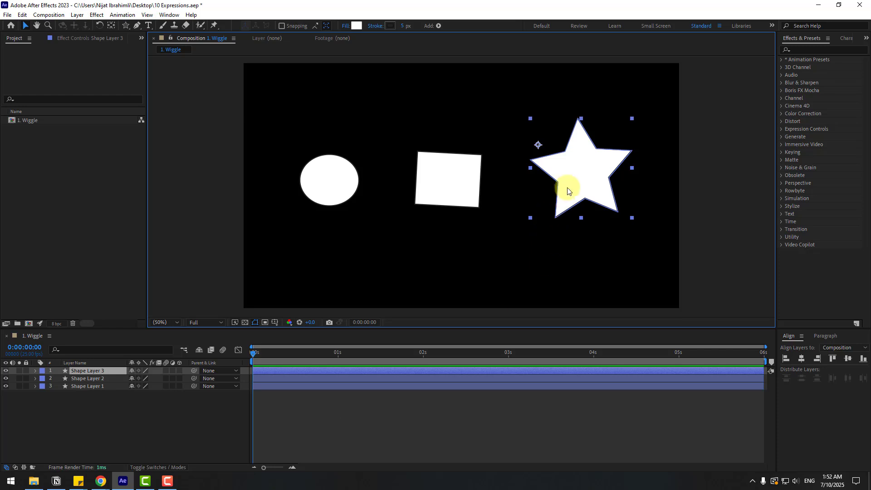
{"action": "key", "text": "p"}
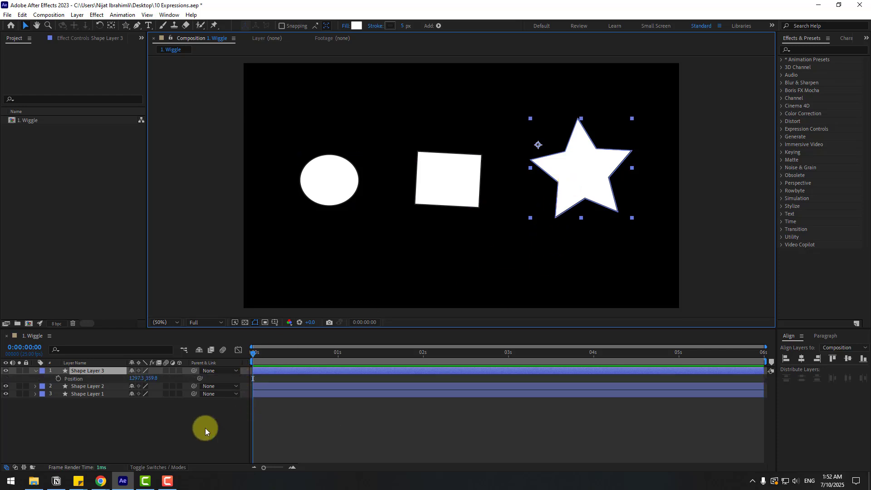
{"action": "left_click", "coordinate": [58, 380], "text": "alt"}
{"action": "type", "text": "wiggle(5,20"}
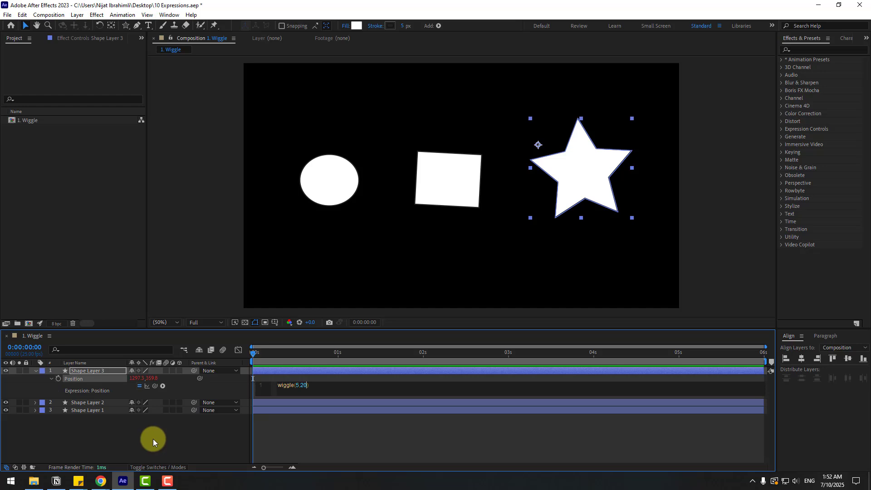
{"action": "left_click", "coordinate": [153, 443]}
{"action": "key", "text": "space"}
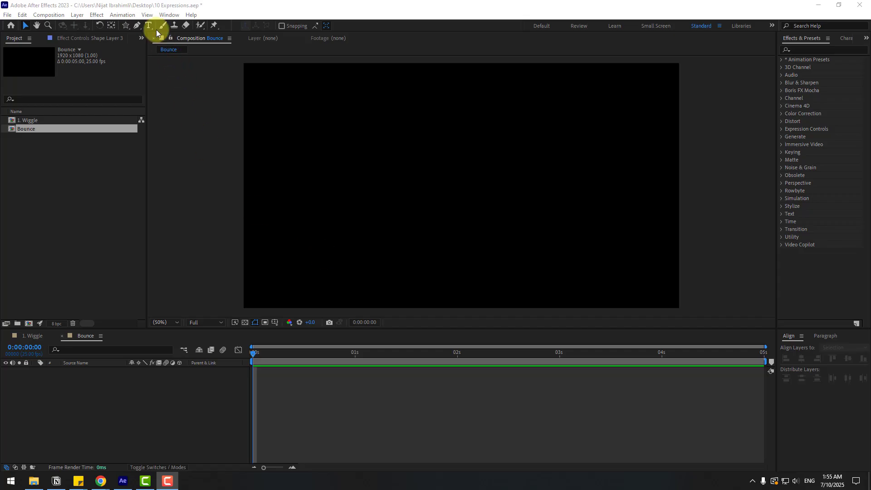
Add the text "bounce" to the Bounce composition and align it to the composition's horizontal and vertical centre
{"action": "left_click", "coordinate": [149, 25]}
{"action": "left_click", "coordinate": [373, 187]}
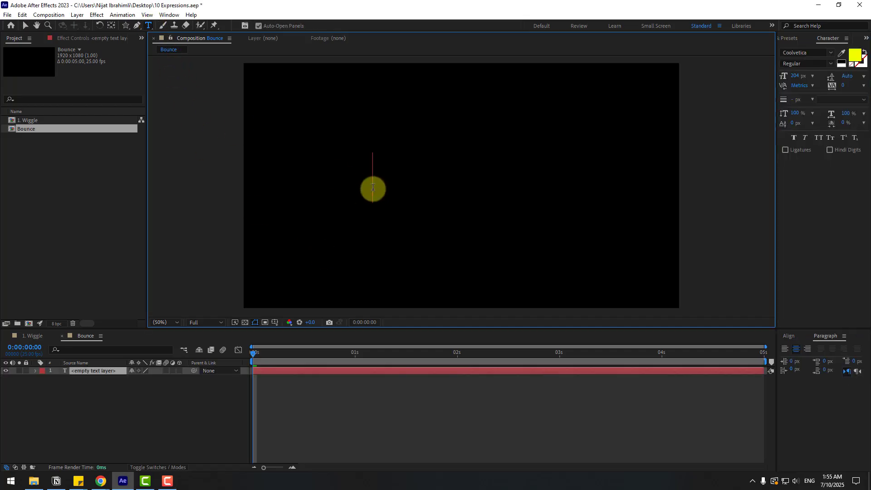
{"action": "type", "text": "bounce"}
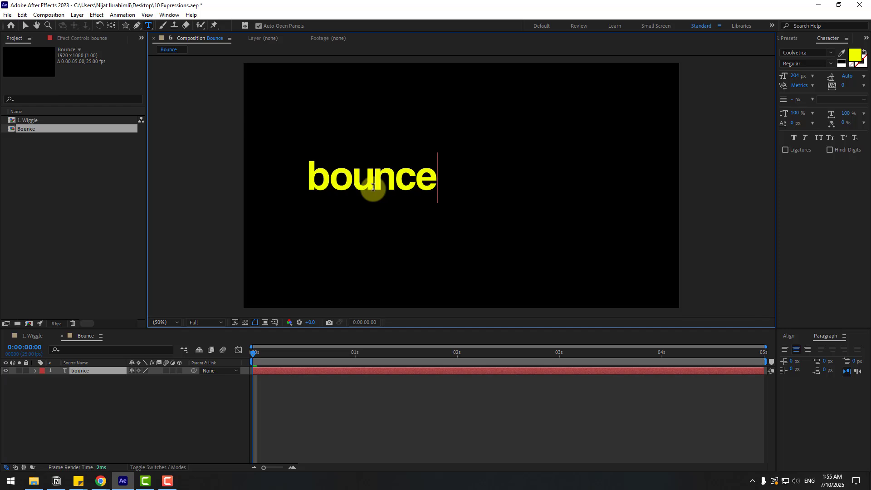
{"action": "left_click", "coordinate": [25, 25]}
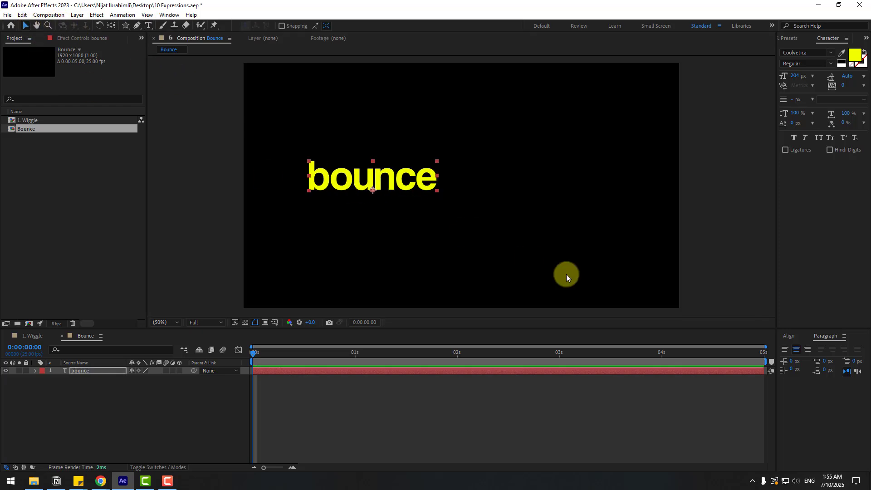
{"action": "left_click", "coordinate": [790, 336]}
{"action": "left_click", "coordinate": [802, 358]}
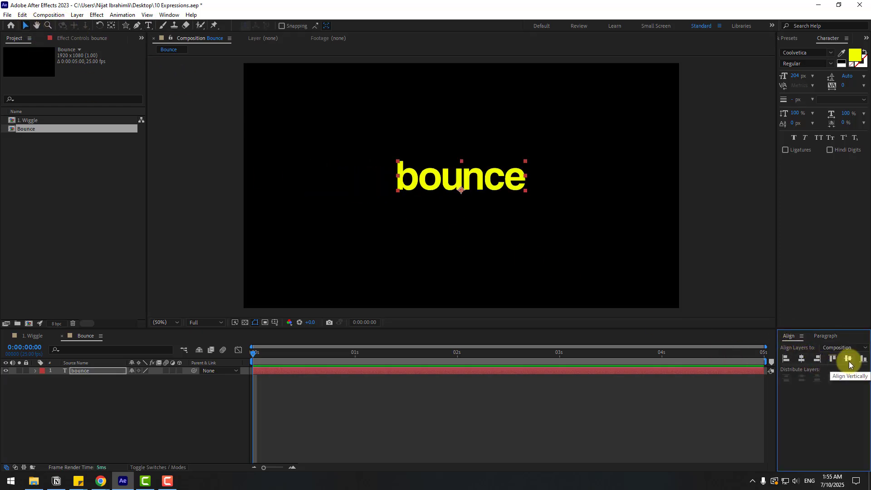
{"action": "left_click", "coordinate": [849, 359]}
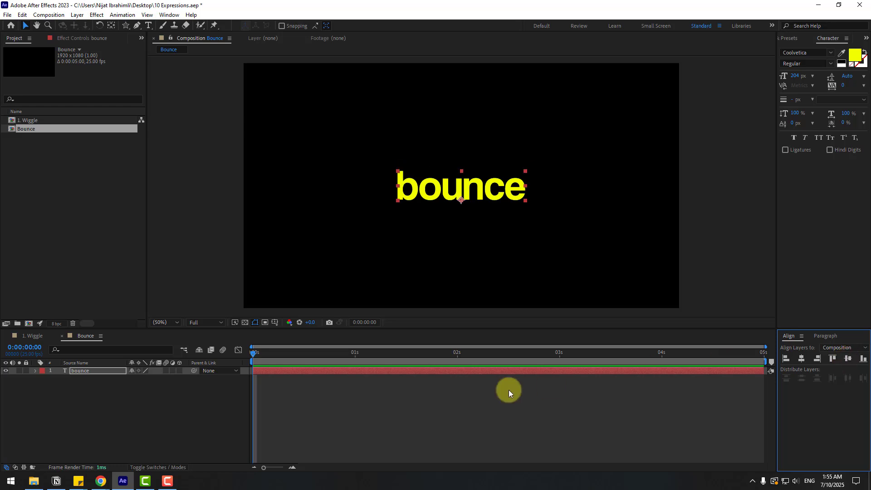
Keyframe the text's Position to drop vertically from Y 222 at frame 0 to Y 912 at frame 10
{"action": "left_click", "coordinate": [470, 178]}
{"action": "left_click_drag", "start_coordinate": [470, 178], "coordinate": [470, 91]}
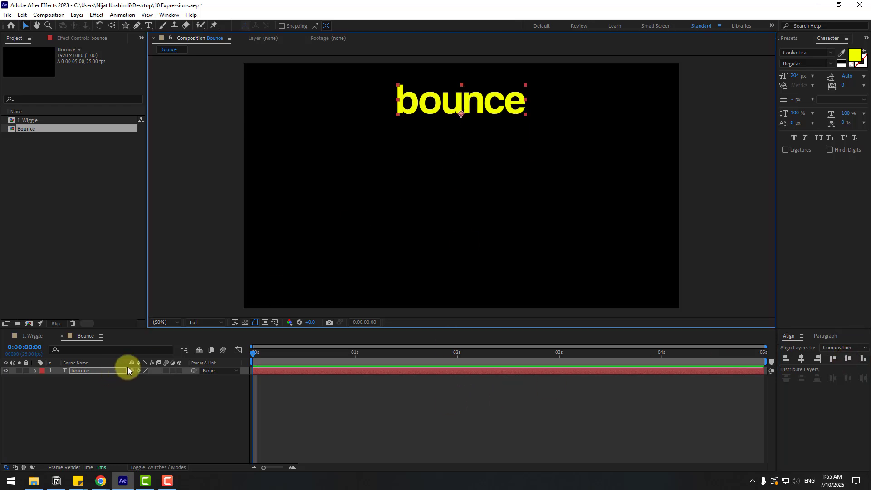
{"action": "key", "text": "p"}
{"action": "left_click", "coordinate": [58, 379]}
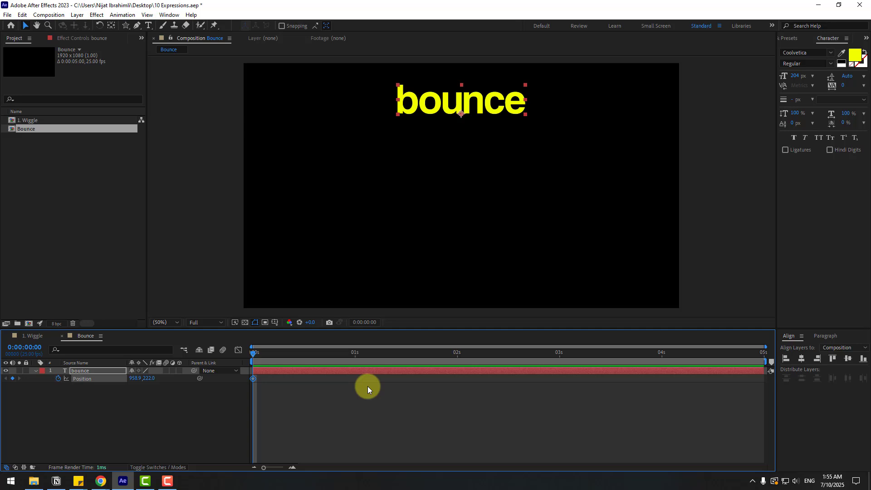
{"action": "key", "text": "shift+Page_Down"}
{"action": "left_click_drag", "start_coordinate": [150, 379], "coordinate": [480, 364]}
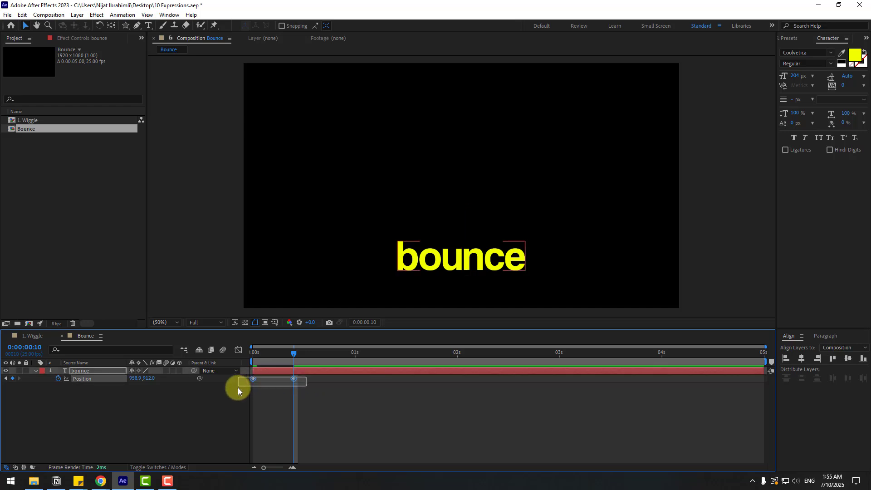
Apply Easy Ease to both Position keyframes of the text and keep them selected
{"action": "right_click", "coordinate": [253, 378]}
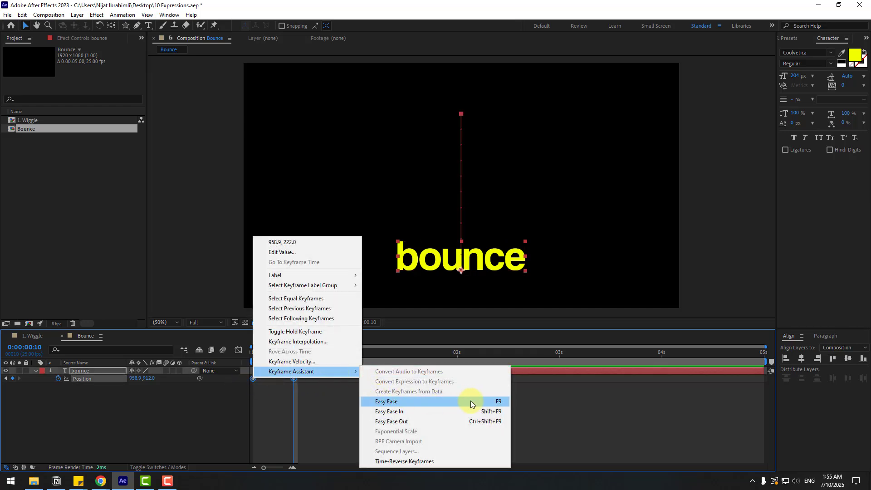
{"action": "left_click", "coordinate": [491, 402]}
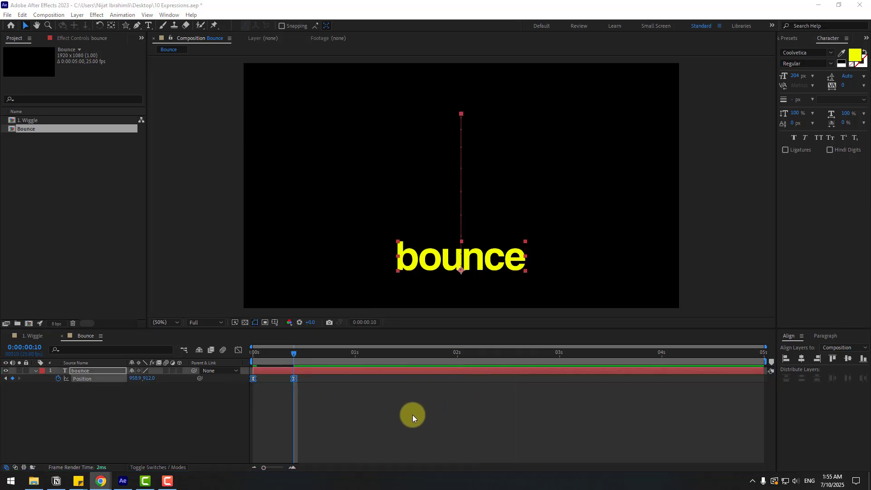
{"action": "left_click", "coordinate": [367, 405]}
{"action": "left_click_drag", "start_coordinate": [300, 377], "coordinate": [240, 397]}
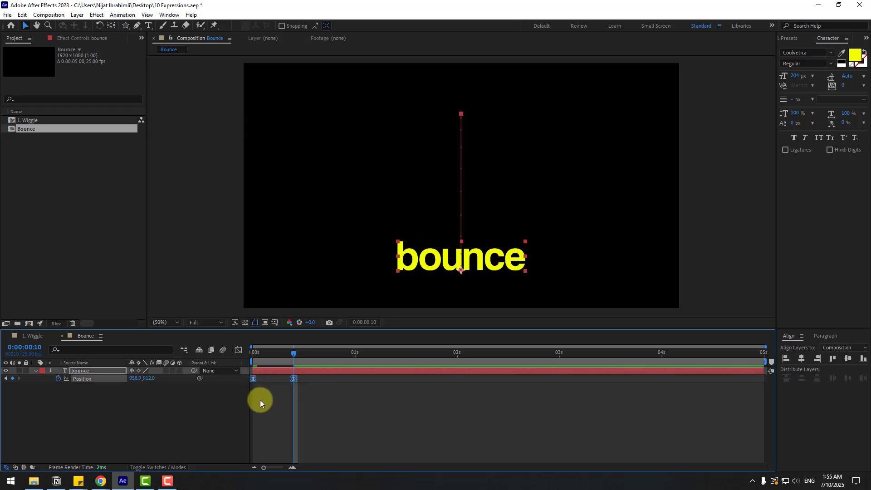
Paste the bounce expression (nearestKey, velocityAtTime, freq 4.0, decay 2.0) onto the text's Position, preview it and park the playhead at frame 9
{"action": "left_click", "coordinate": [57, 379], "text": "alt"}
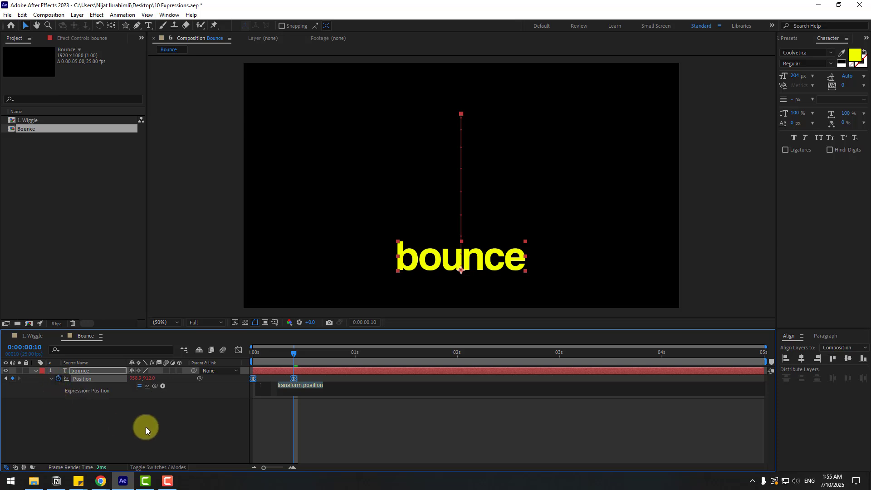
{"action": "key", "text": "ctrl+v"}
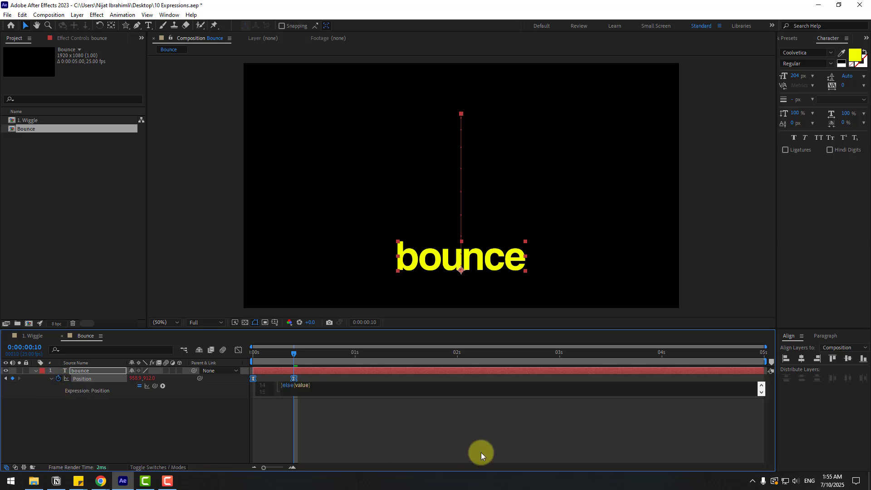
{"action": "left_click", "coordinate": [132, 427]}
{"action": "key", "text": "space"}
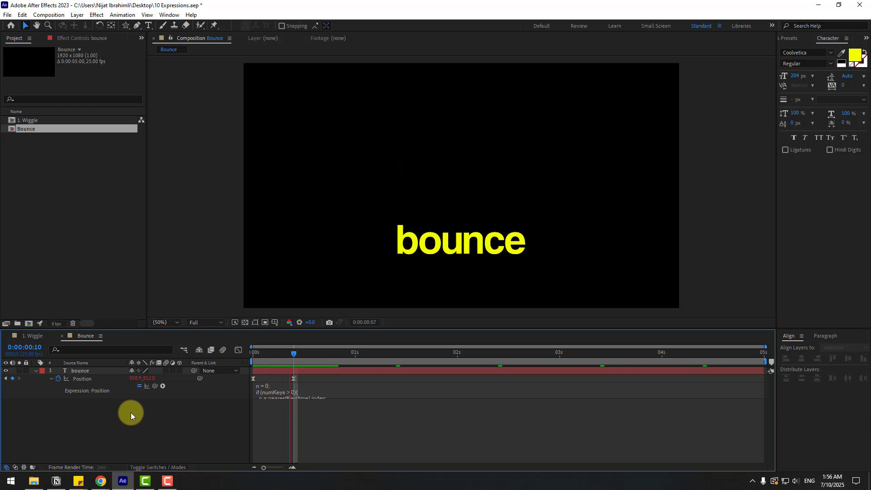
{"action": "scroll", "coordinate": [506, 267], "scroll_direction": "up", "scroll_amount": 2}
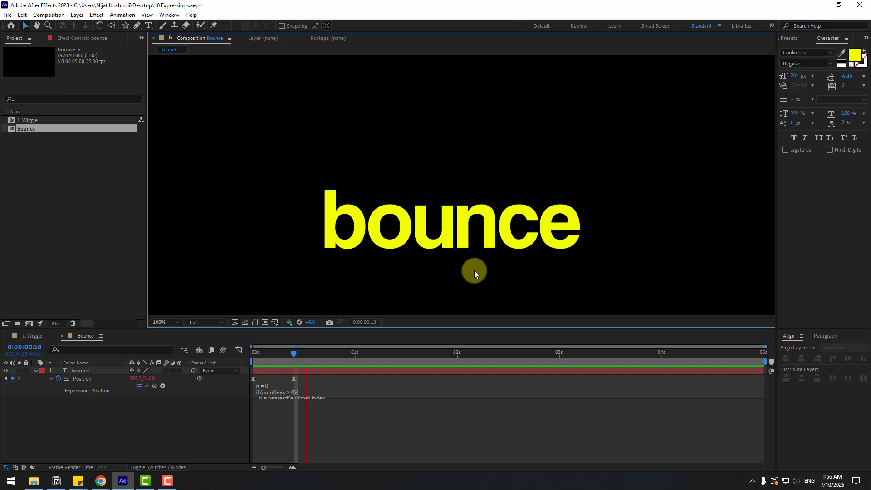
{"action": "left_click", "coordinate": [291, 352]}
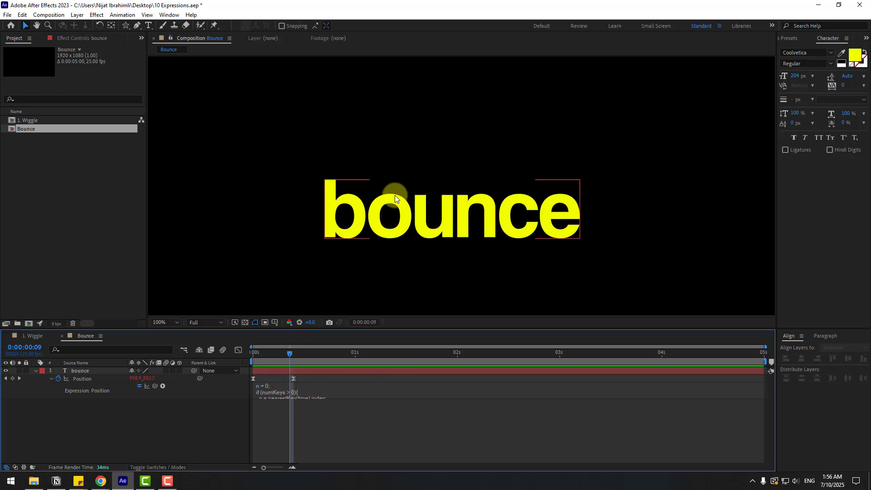
Set amp to .09 in the text's Position expression and preview the bounce
{"action": "left_click", "coordinate": [284, 393]}
{"action": "left_click", "coordinate": [308, 447]}
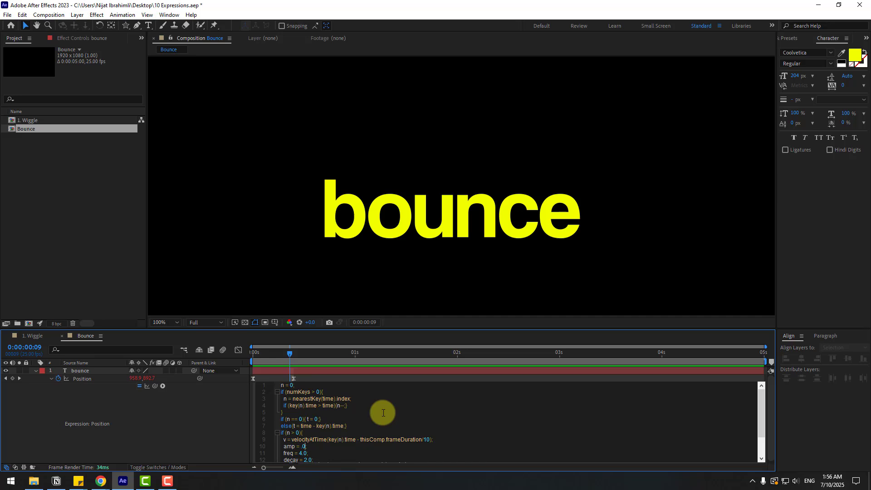
{"action": "type", "text": "9"}
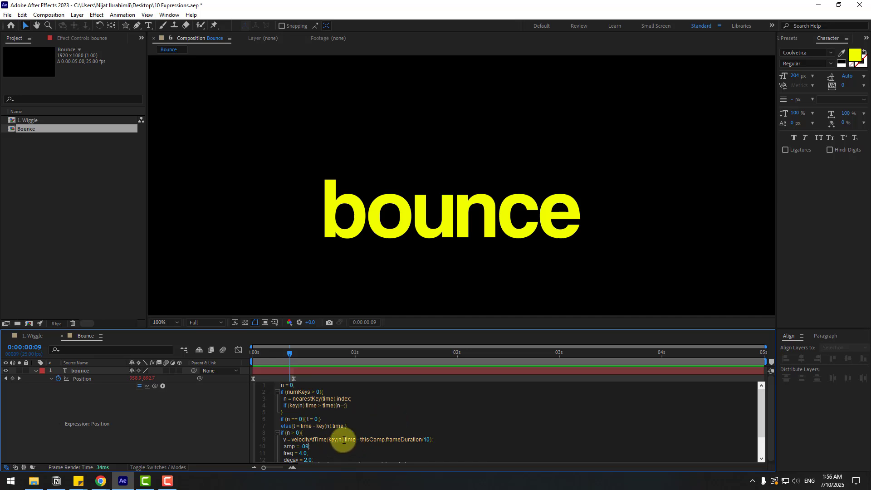
{"action": "left_click", "coordinate": [339, 379]}
{"action": "key", "text": "space"}
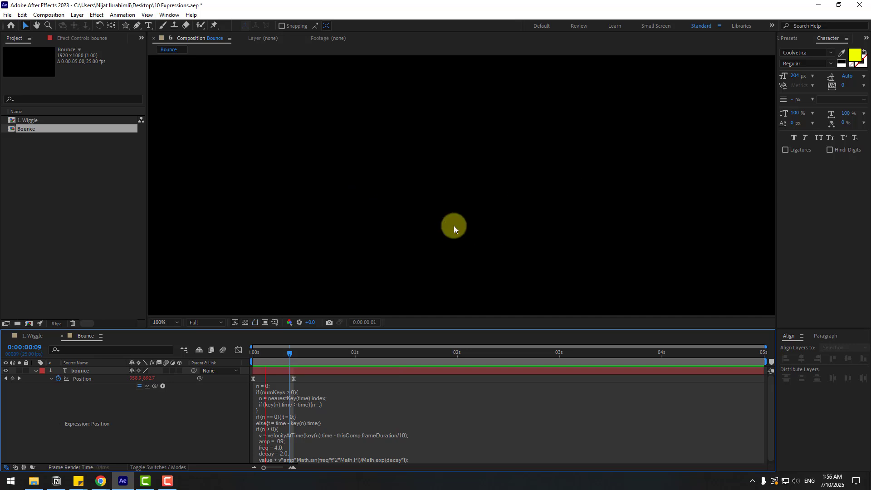
Examine the freq and decay values in the text's Position expression
{"action": "left_click", "coordinate": [316, 448]}
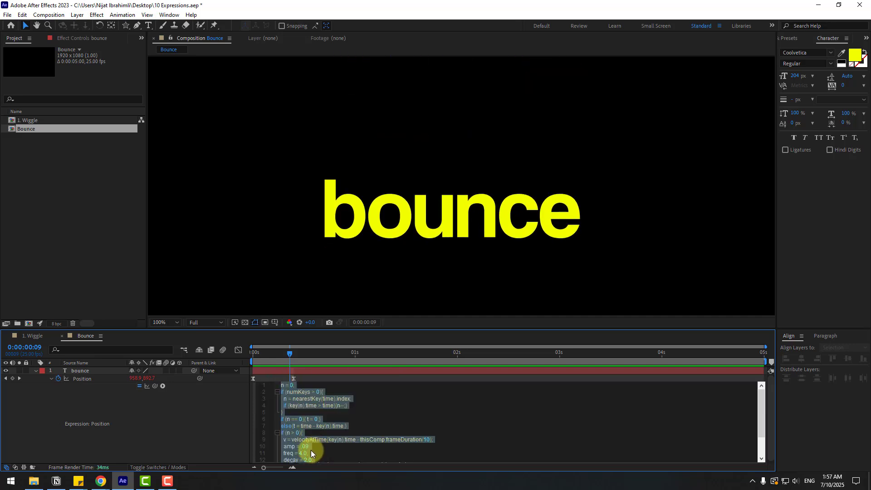
{"action": "left_click", "coordinate": [307, 452]}
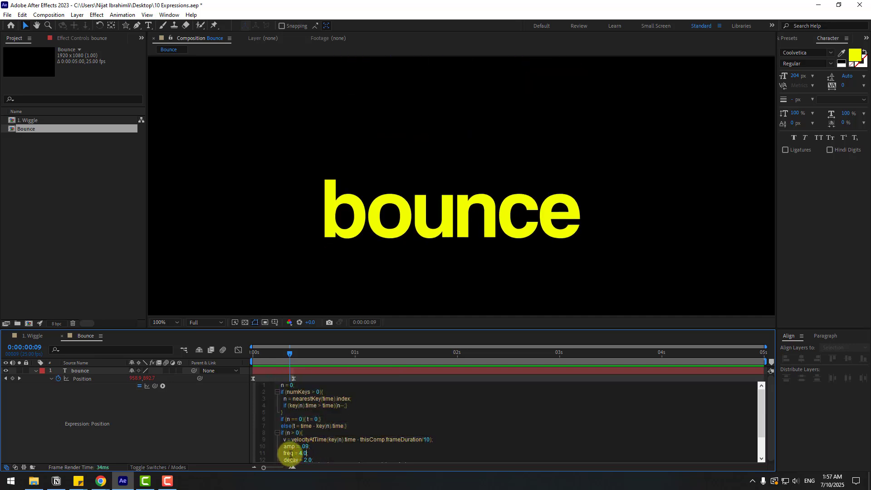
{"action": "double_click", "coordinate": [303, 453]}
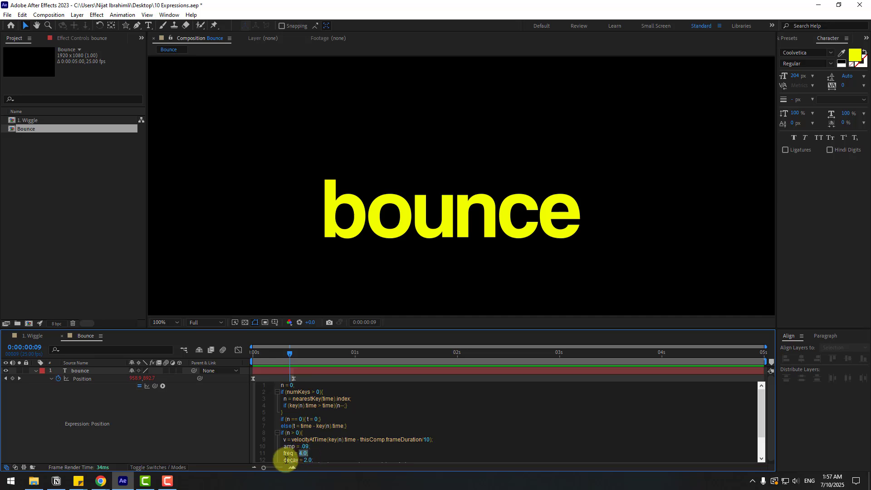
{"action": "double_click", "coordinate": [309, 460]}
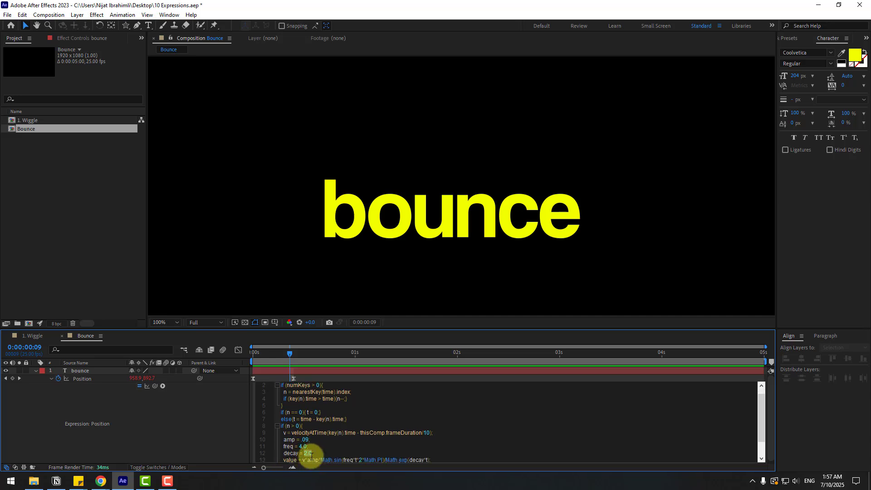
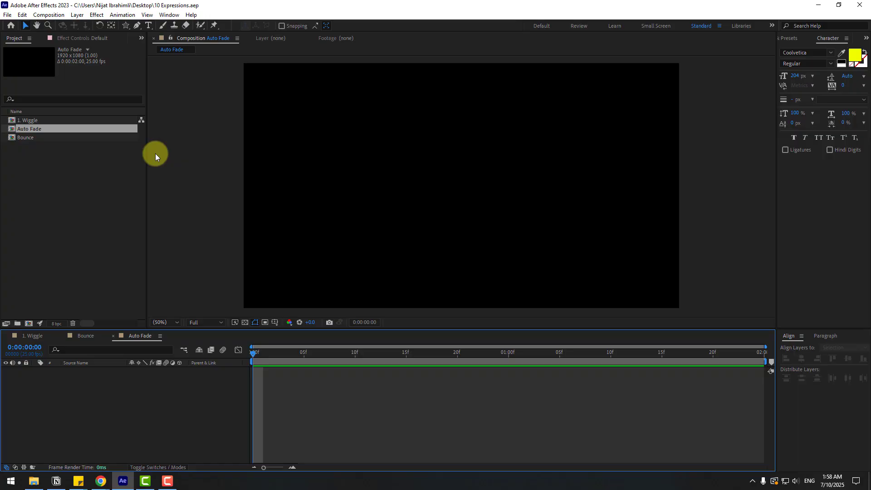
Add the text "Auto Fade" to the Auto Fade composition and align it to the composition's horizontal and vertical centre
{"action": "left_click", "coordinate": [149, 26]}
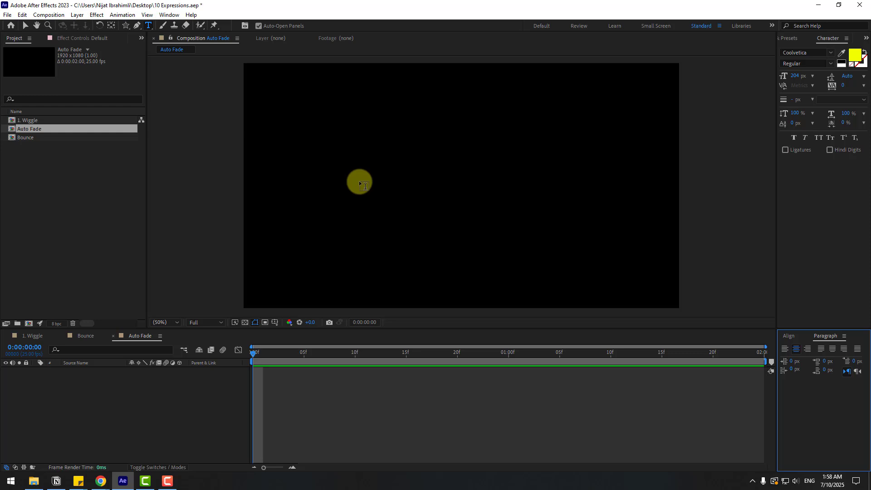
{"action": "left_click", "coordinate": [359, 182]}
{"action": "type", "text": "Auto Fade"}
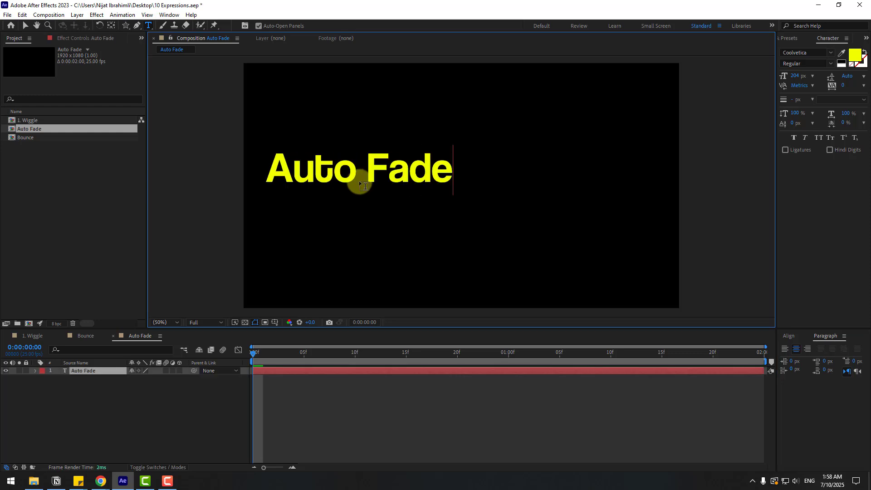
{"action": "key", "text": "Escape"}
{"action": "key", "text": "v"}
{"action": "left_click", "coordinate": [788, 335]}
{"action": "left_click", "coordinate": [801, 359]}
{"action": "left_click", "coordinate": [847, 360]}
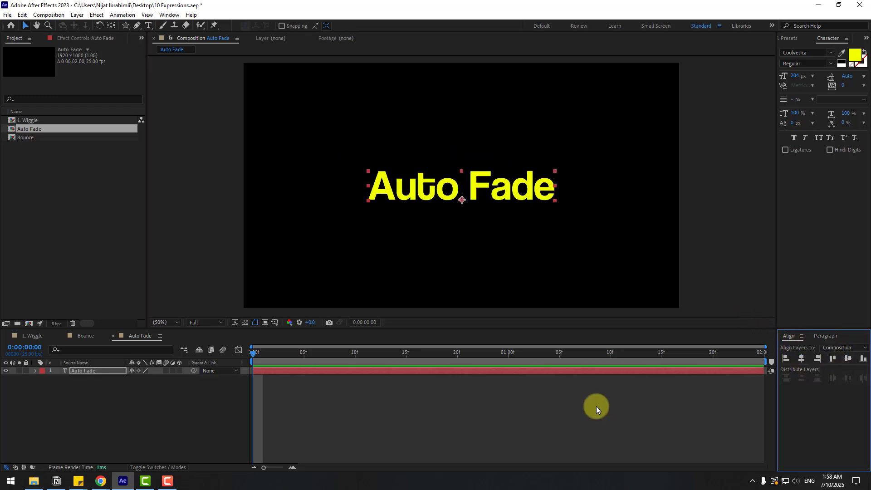
{"action": "left_click", "coordinate": [516, 420]}
Paste the auto-fade expression with fadeInTime = 1 and fadeOutTime = 1 onto the text's Opacity and preview the fade
{"action": "left_click", "coordinate": [82, 371]}
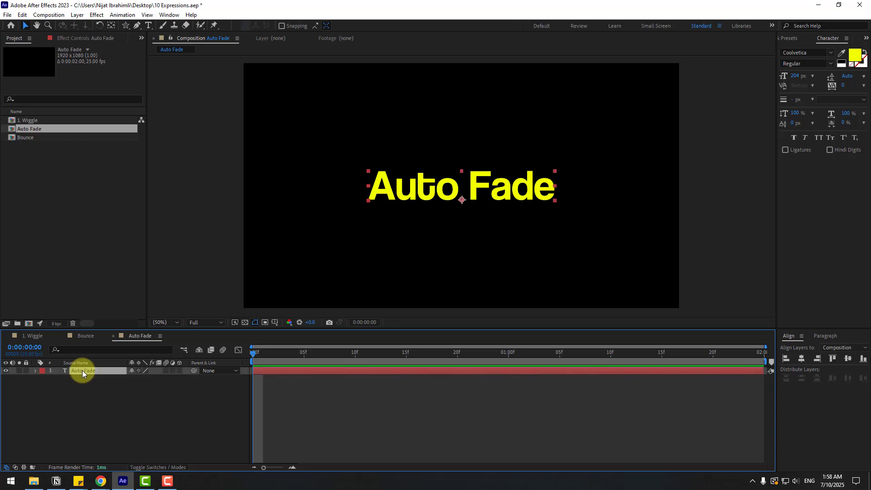
{"action": "key", "text": "t"}
{"action": "left_click", "coordinate": [59, 379], "text": "alt"}
{"action": "key", "text": "ctrl+v"}
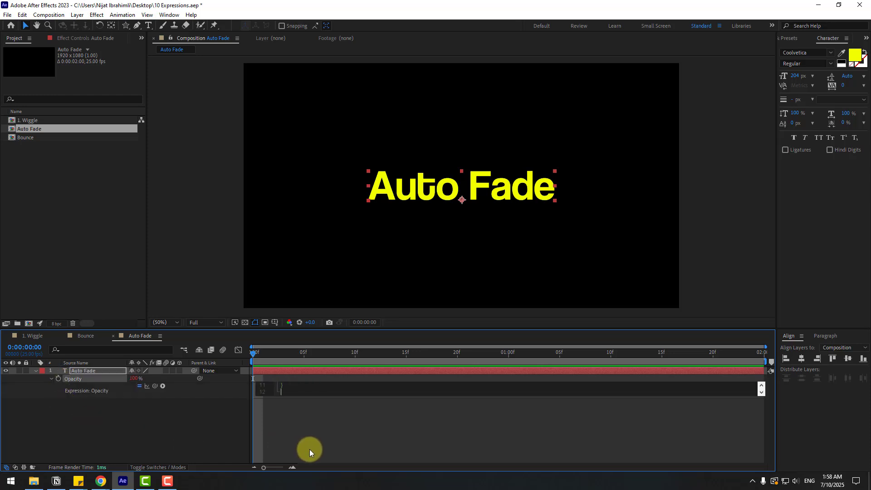
{"action": "scroll", "coordinate": [525, 388], "scroll_direction": "up", "scroll_amount": 5}
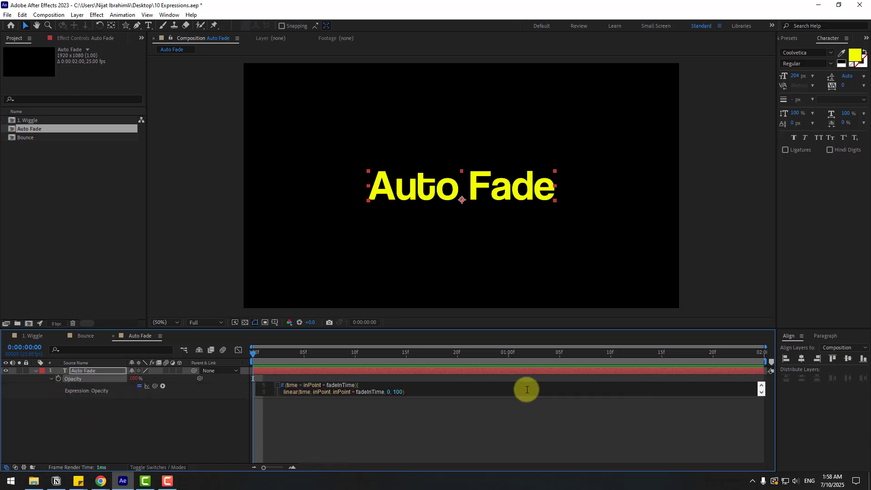
{"action": "scroll", "coordinate": [527, 389], "scroll_direction": "down", "scroll_amount": 5}
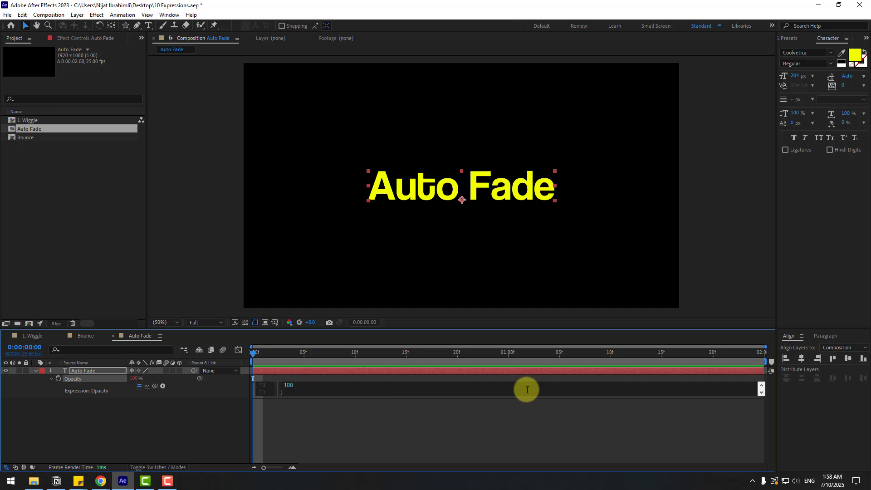
{"action": "left_click", "coordinate": [72, 427]}
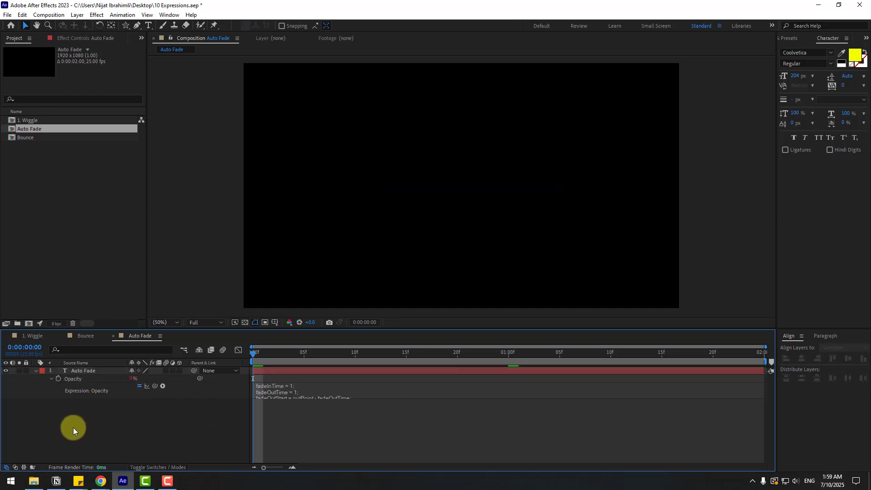
{"action": "key", "text": "space"}
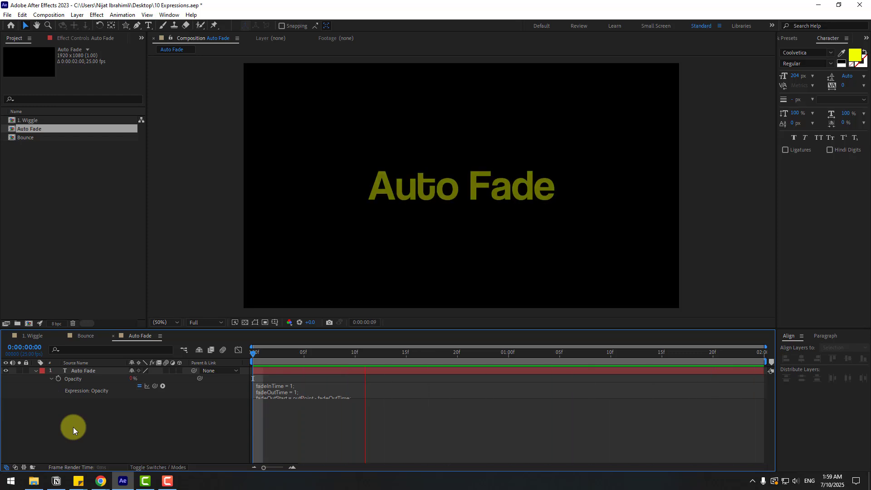
Stop the preview and review the fade-in and fade-out times in the Opacity expression
{"action": "left_click", "coordinate": [253, 354]}
{"action": "left_click", "coordinate": [273, 391]}
{"action": "left_click", "coordinate": [389, 446]}
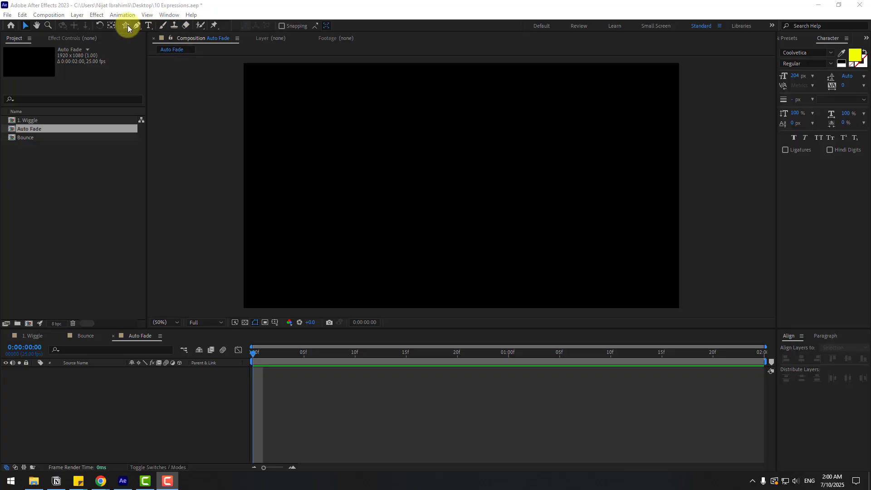
Draw a white star in the empty composition and align it to the composition's horizontal and vertical centre
{"action": "left_click_drag", "start_coordinate": [127, 26], "coordinate": [162, 64]}
{"action": "left_click_drag", "start_coordinate": [415, 154], "coordinate": [459, 191]}
{"action": "left_click", "coordinate": [25, 25]}
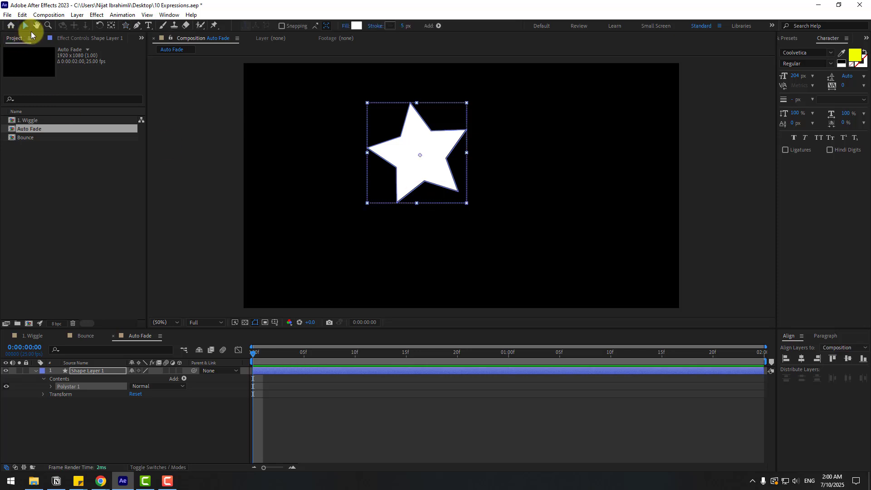
{"action": "left_click", "coordinate": [801, 358]}
{"action": "left_click", "coordinate": [848, 359]}
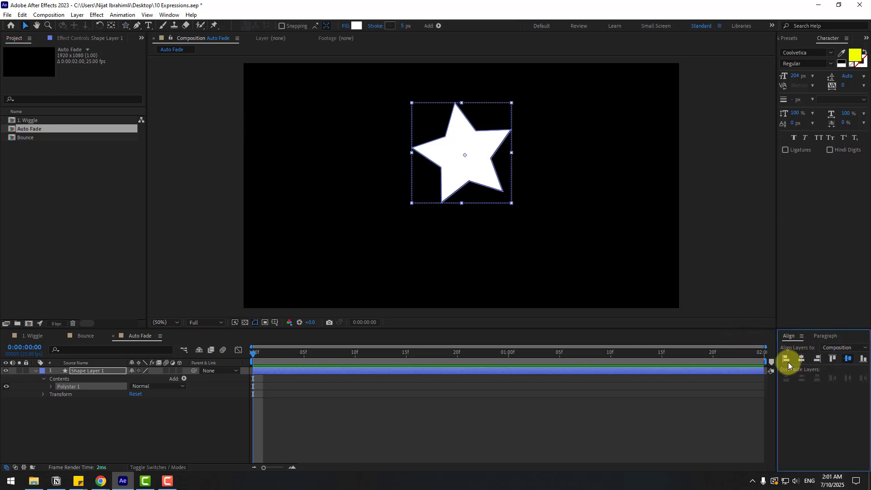
{"action": "left_click", "coordinate": [528, 399]}
Add the expression time*30 to the star's Rotation, preview the spin and move the playhead to frame 1
{"action": "left_click", "coordinate": [81, 371]}
{"action": "key", "text": "r"}
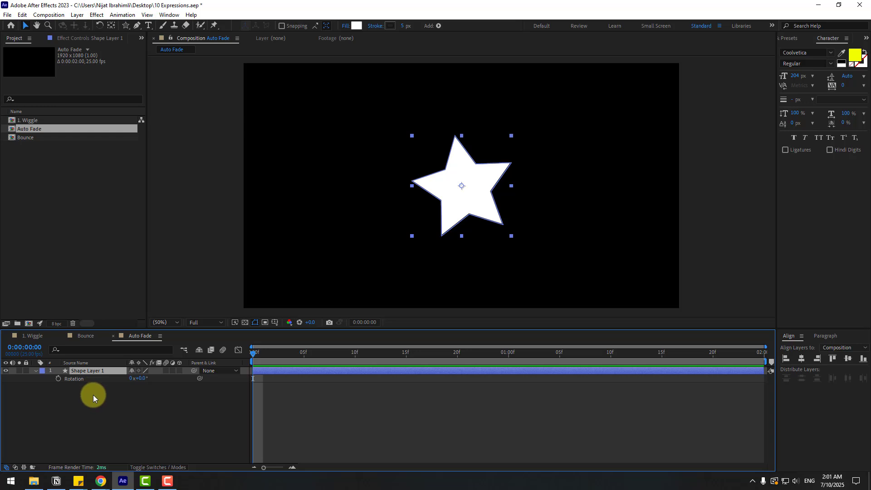
{"action": "left_click", "coordinate": [59, 379], "text": "alt"}
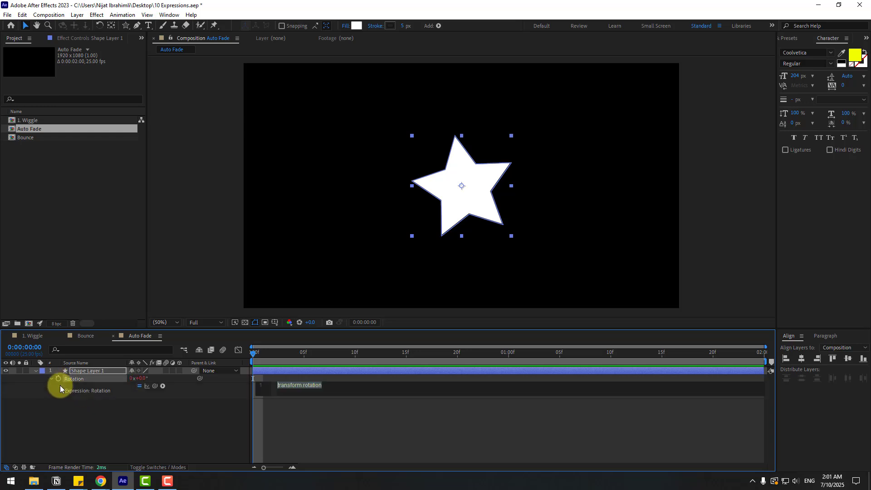
{"action": "type", "text": "time*30"}
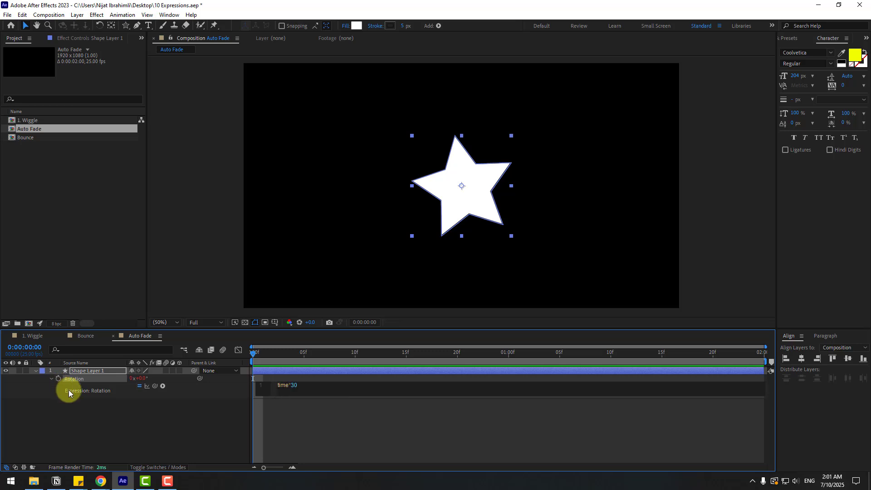
{"action": "left_click", "coordinate": [102, 425]}
{"action": "key", "text": "space"}
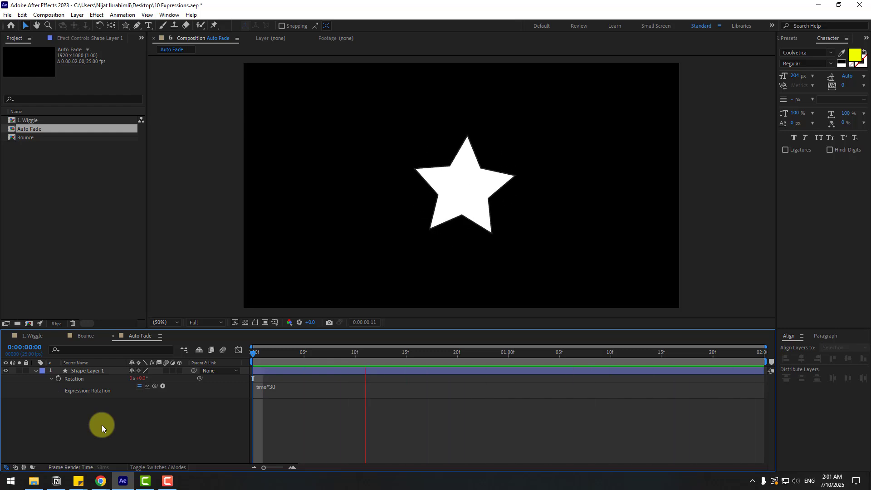
{"action": "left_click", "coordinate": [260, 353]}
Change the star's Rotation expression to time*300 and preview the faster spin
{"action": "left_click", "coordinate": [276, 392]}
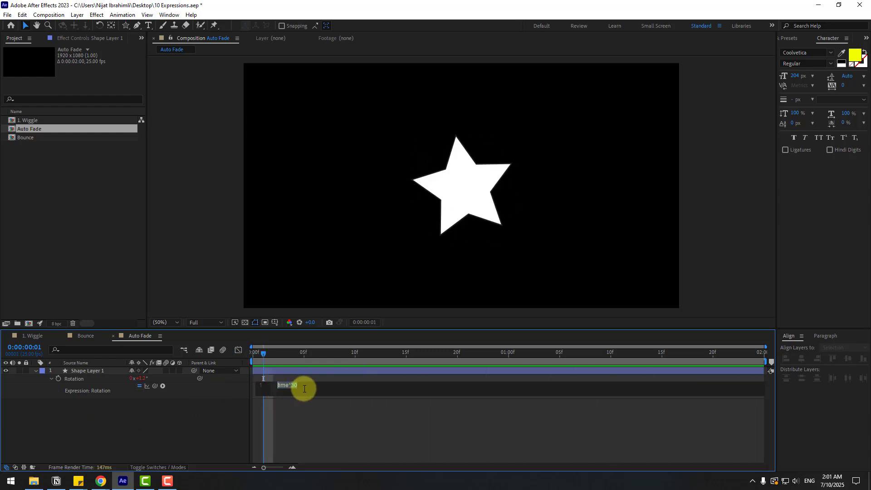
{"action": "left_click", "coordinate": [304, 389]}
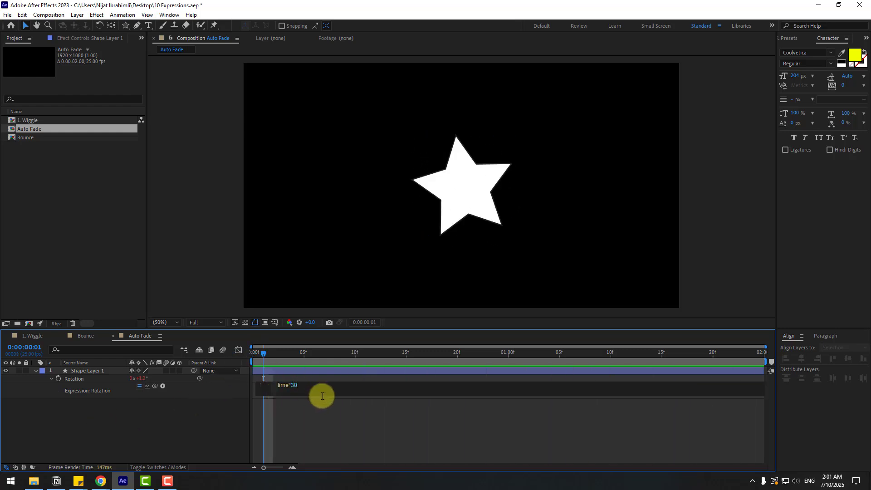
{"action": "type", "text": "0"}
{"action": "left_click", "coordinate": [303, 442]}
{"action": "key", "text": "space"}
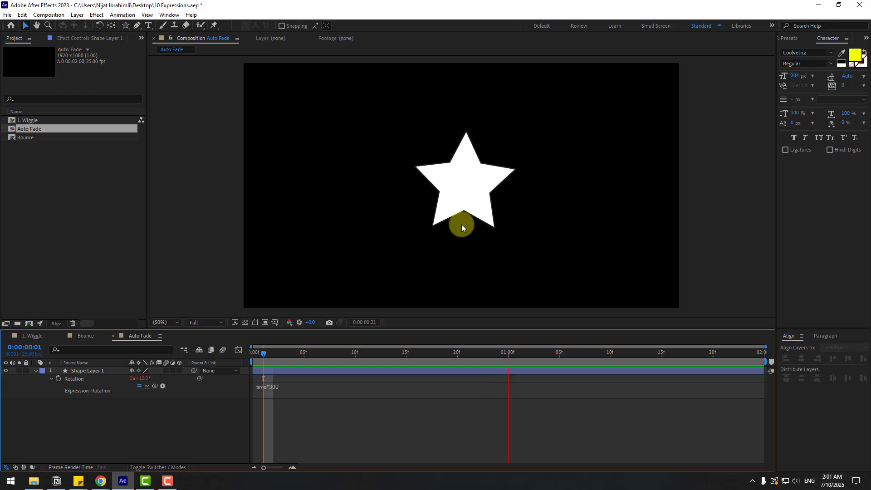
Change the star's Rotation expression to time*3000, preview the spin and stop playback
{"action": "left_click", "coordinate": [293, 385]}
{"action": "type", "text": "0"}
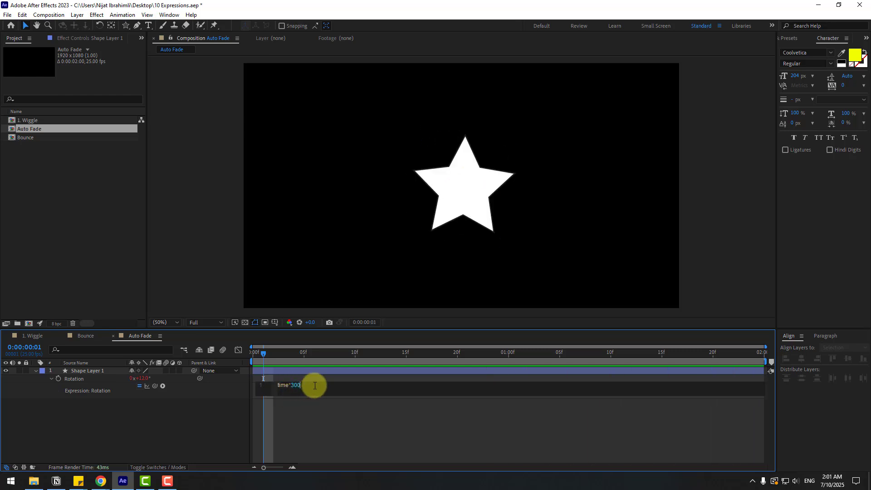
{"action": "left_click", "coordinate": [311, 434]}
{"action": "key", "text": "space"}
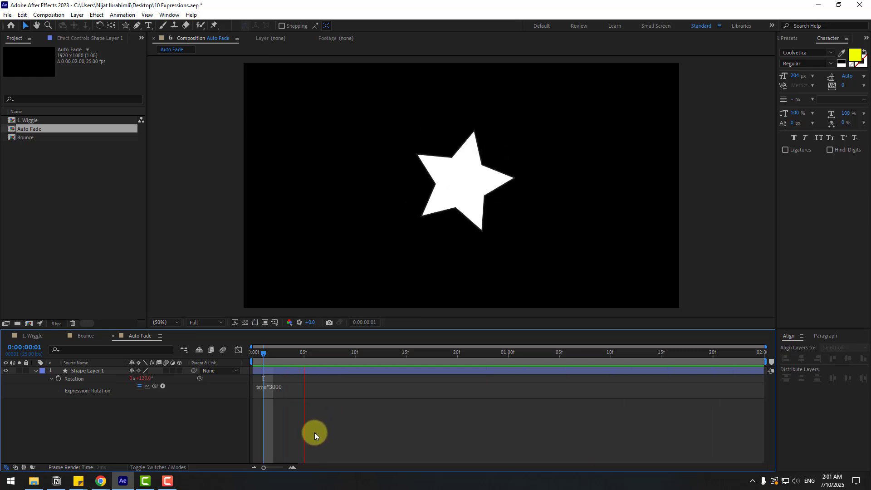
{"action": "left_click", "coordinate": [270, 358]}
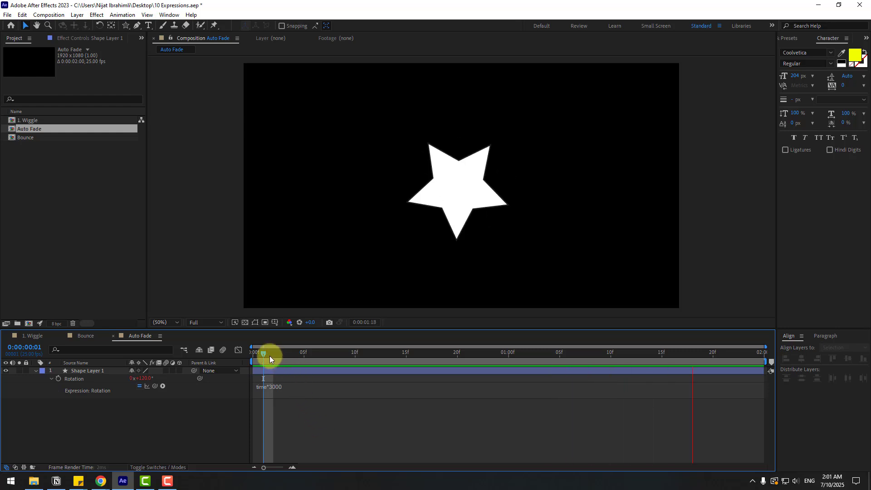
Change the star's Rotation expression back to time*300 and preview the spin
{"action": "left_click", "coordinate": [278, 387]}
{"action": "key", "text": "BackSpace"}
{"action": "left_click", "coordinate": [293, 410]}
{"action": "left_click", "coordinate": [282, 390]}
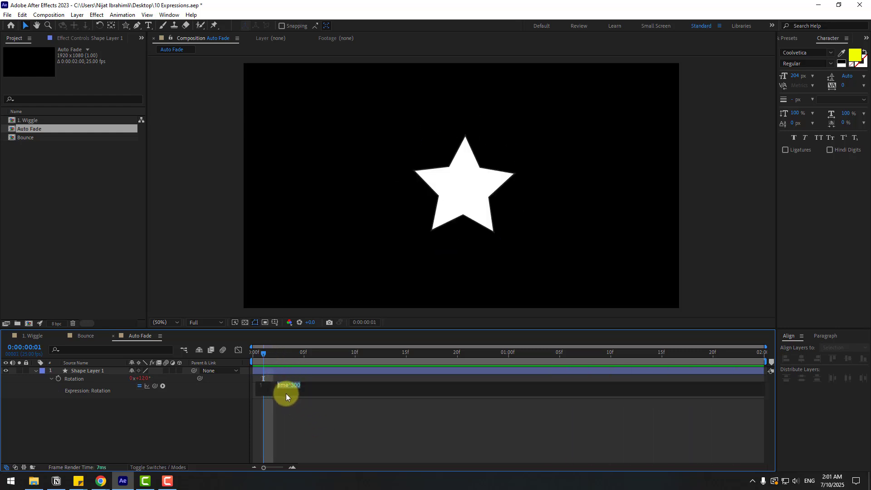
{"action": "left_click", "coordinate": [382, 437]}
{"action": "key", "text": "space"}
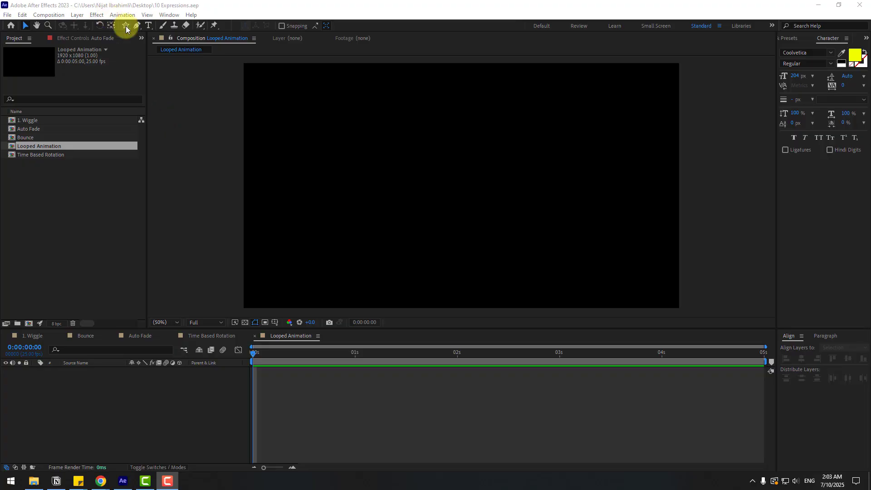
Draw a white circle with the Ellipse tool near the centre of the Looped Animation composition and return to the Selection tool
{"action": "left_click", "coordinate": [126, 26]}
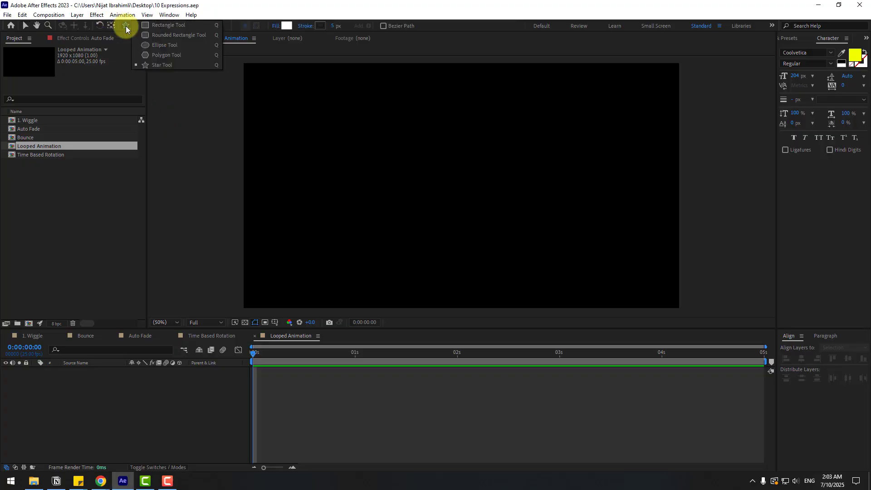
{"action": "left_click", "coordinate": [149, 47]}
{"action": "left_click_drag", "start_coordinate": [427, 149], "coordinate": [501, 208]}
{"action": "key", "text": "v"}
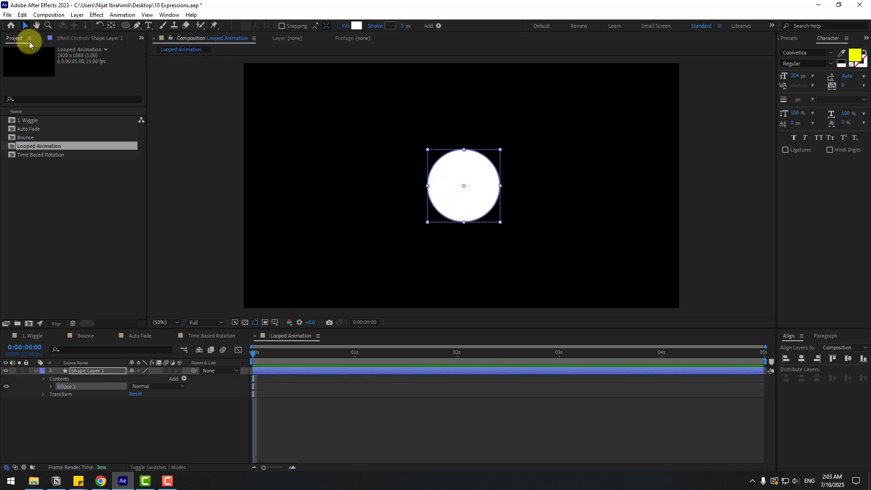
Reveal the circle layer's Scale and keyframe it at 0% on the first frame
{"action": "left_click", "coordinate": [34, 372]}
{"action": "key", "text": "s"}
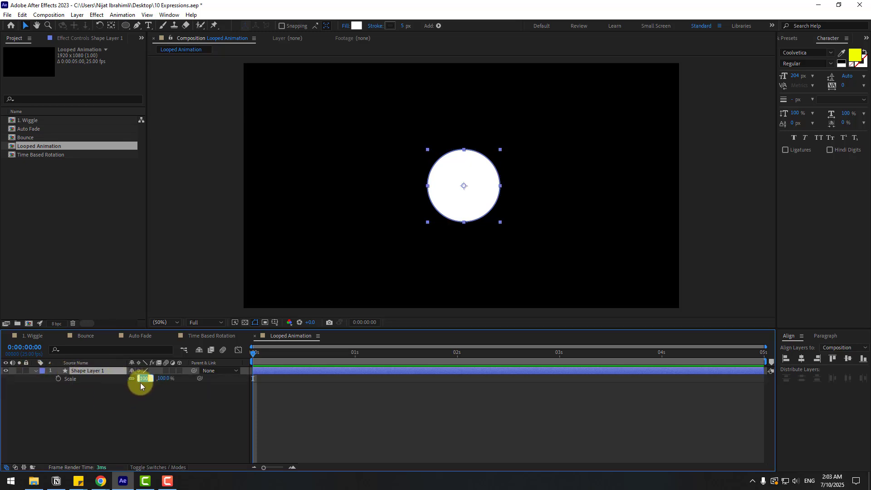
{"action": "type", "text": "0"}
{"action": "key", "text": "Return"}
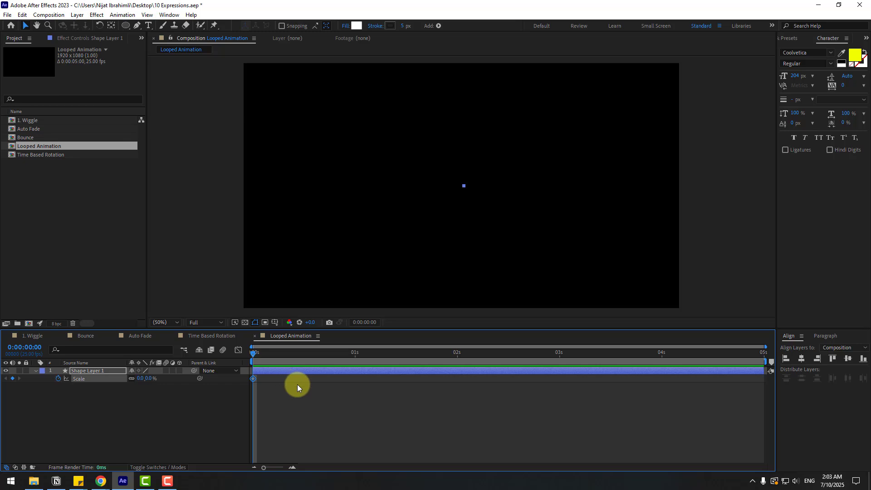
Go to time 0:00:00:10 by entering +10 and set the circle's Scale to 100% there
{"action": "left_click", "coordinate": [366, 324]}
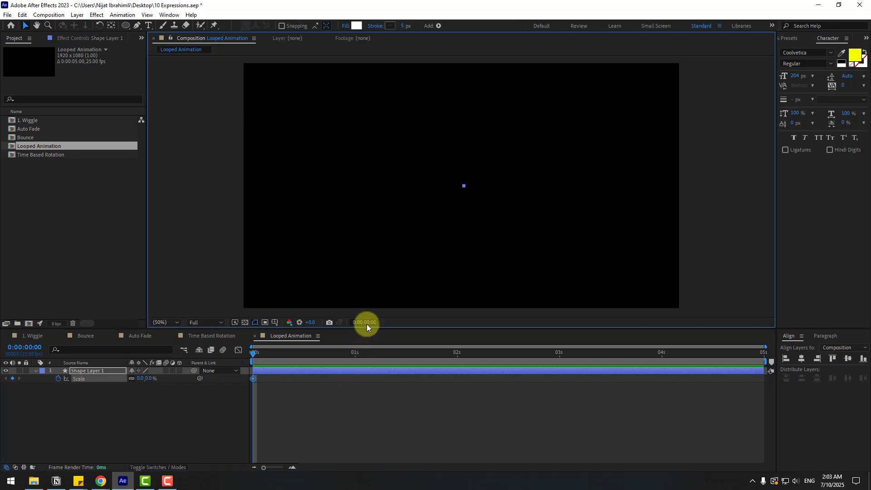
{"action": "type", "text": "+10"}
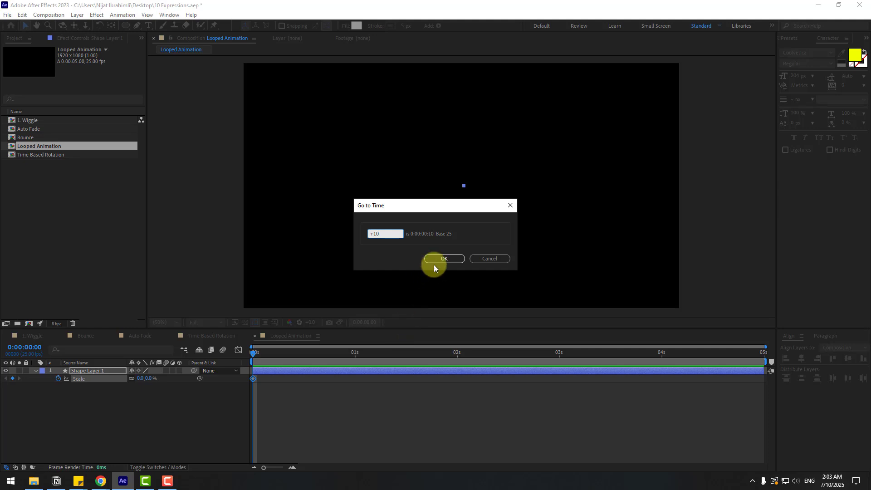
{"action": "left_click", "coordinate": [435, 263]}
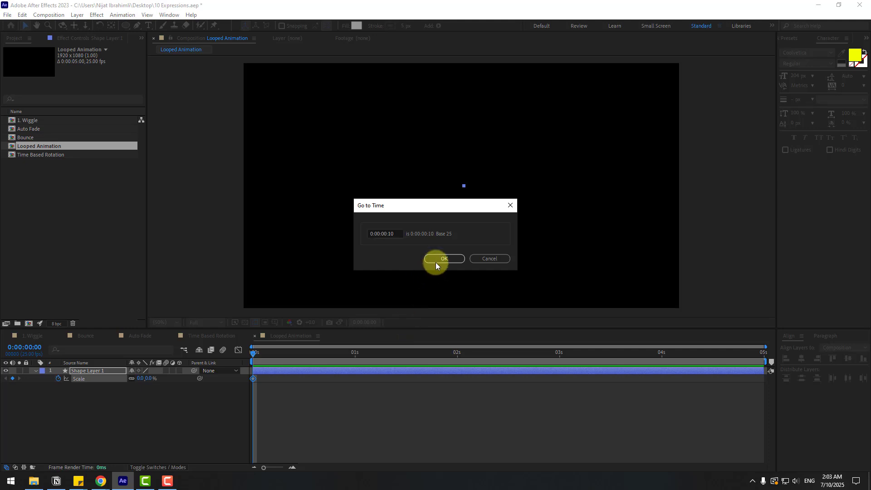
{"action": "left_click", "coordinate": [140, 379]}
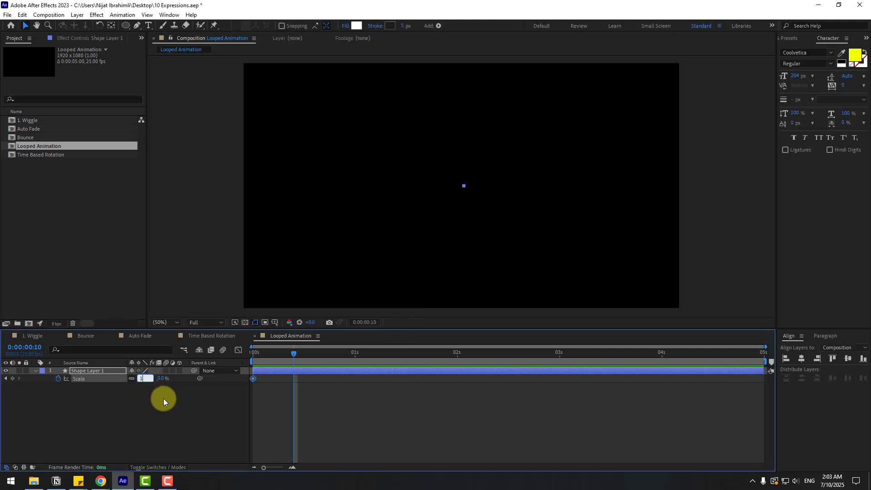
{"action": "type", "text": "100"}
{"action": "key", "text": "Return"}
Advance ten frames to 0:00:00:20 and set the circle's Scale to 0%
{"action": "key", "text": "shift+Page_Down"}
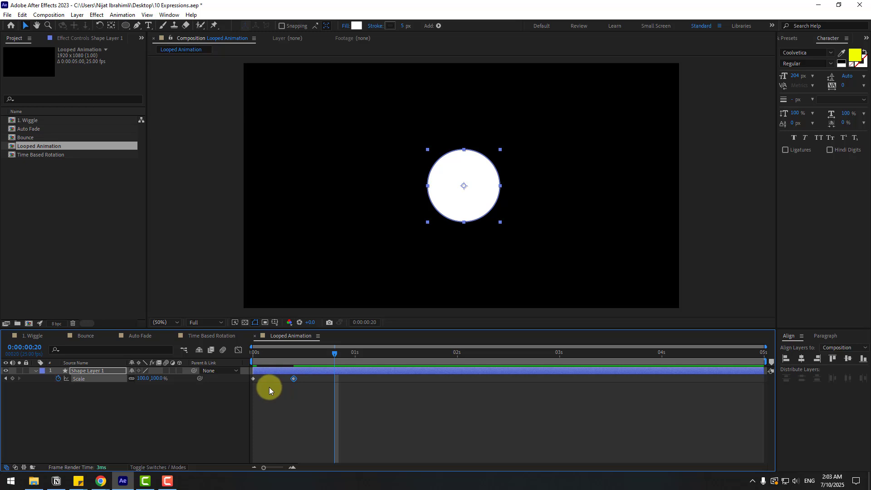
{"action": "left_click", "coordinate": [144, 380]}
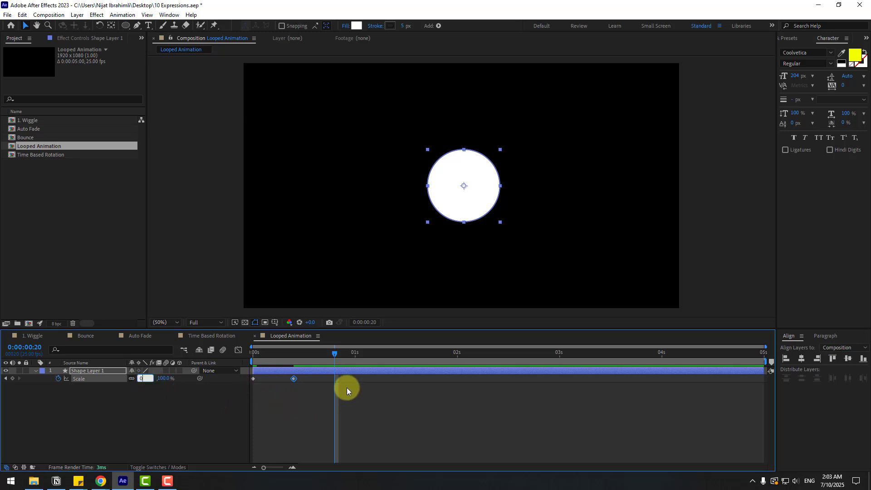
{"action": "type", "text": "0"}
{"action": "key", "text": "Return"}
Apply Easy Ease to the circle's three Scale keyframes, preview the animation and return the playhead to the start
{"action": "right_click", "coordinate": [253, 379]}
{"action": "mouse_move", "coordinate": [257, 372]}
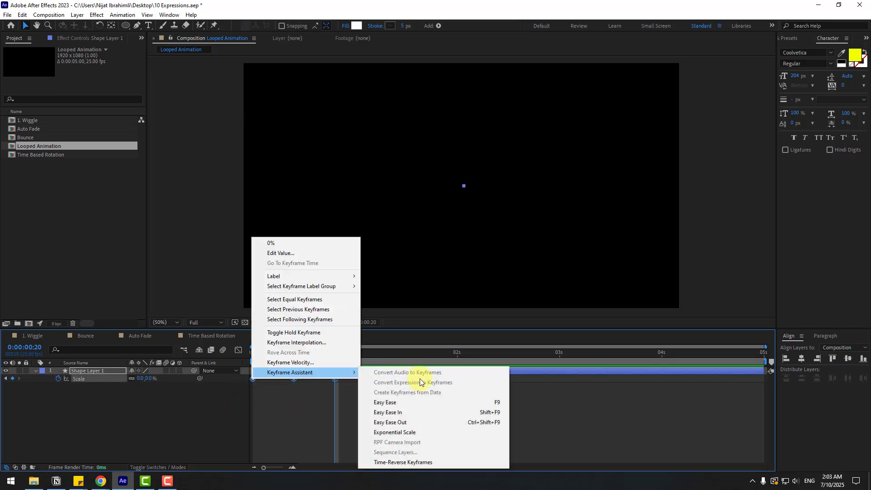
{"action": "left_click", "coordinate": [408, 402]}
{"action": "key", "text": "space"}
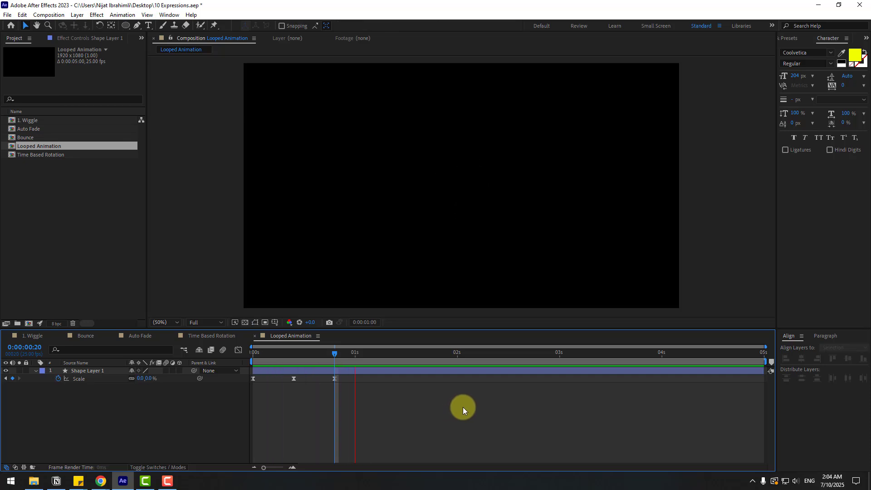
{"action": "key", "text": "space"}
{"action": "left_click_drag", "start_coordinate": [322, 357], "coordinate": [239, 357]}
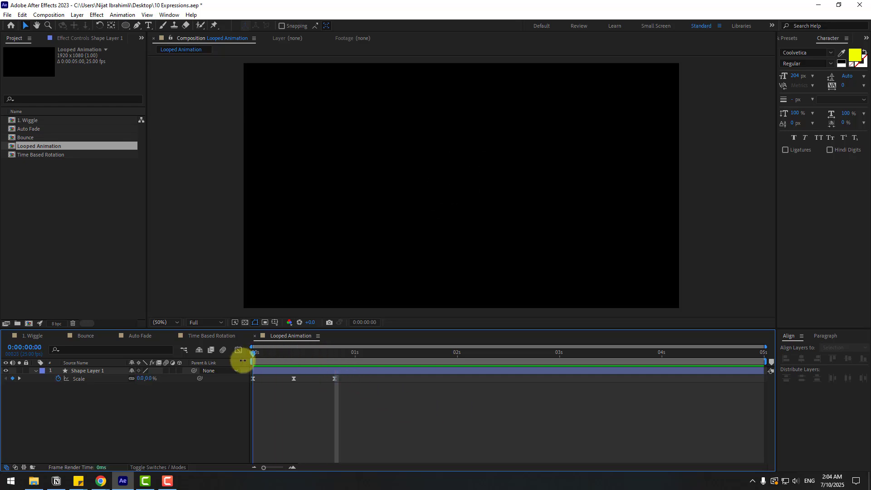
Add the expression loopOut("cycle") to the circle's Scale and preview the looping animation
{"action": "left_click", "coordinate": [59, 379], "text": "alt"}
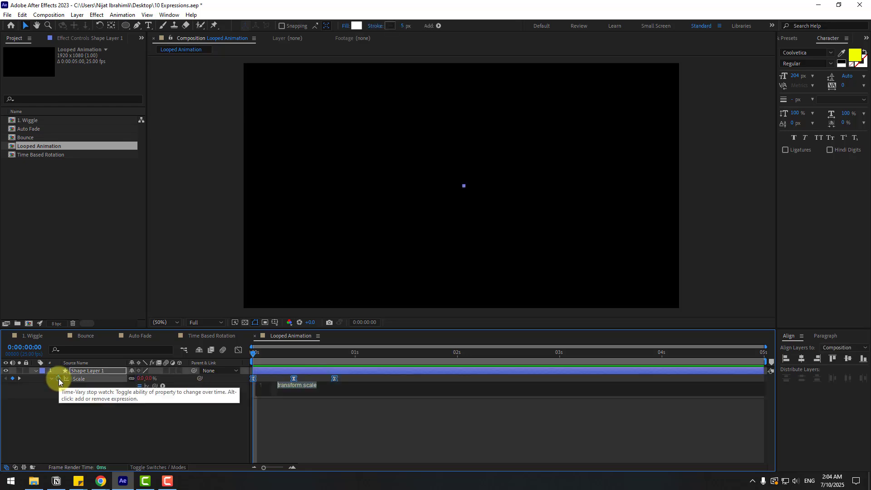
{"action": "type", "text": "loop"}
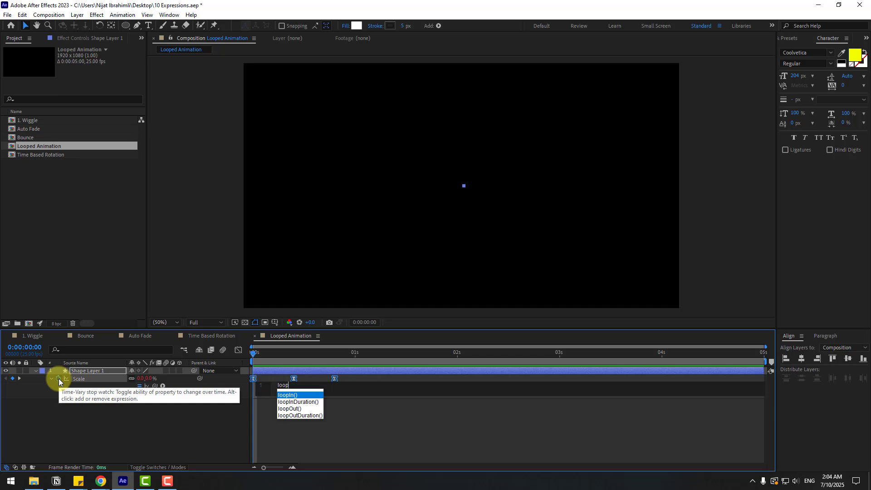
{"action": "left_click", "coordinate": [290, 409]}
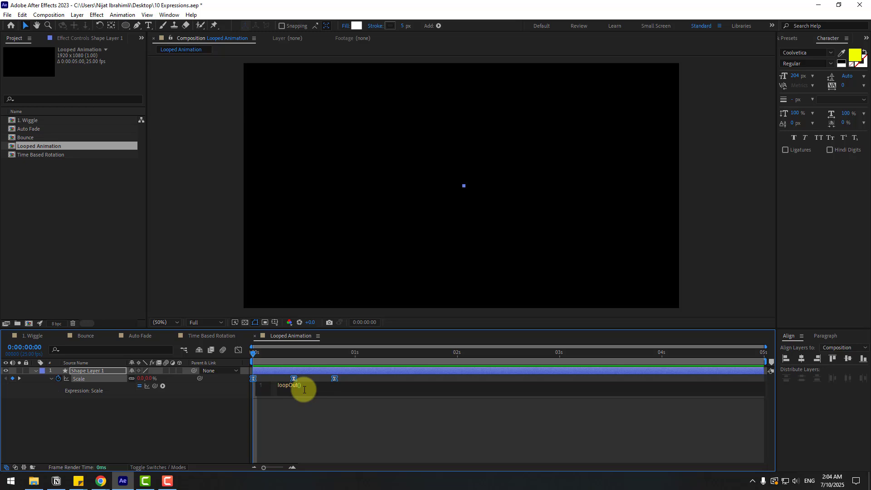
{"action": "type", "text": "\"cycle"}
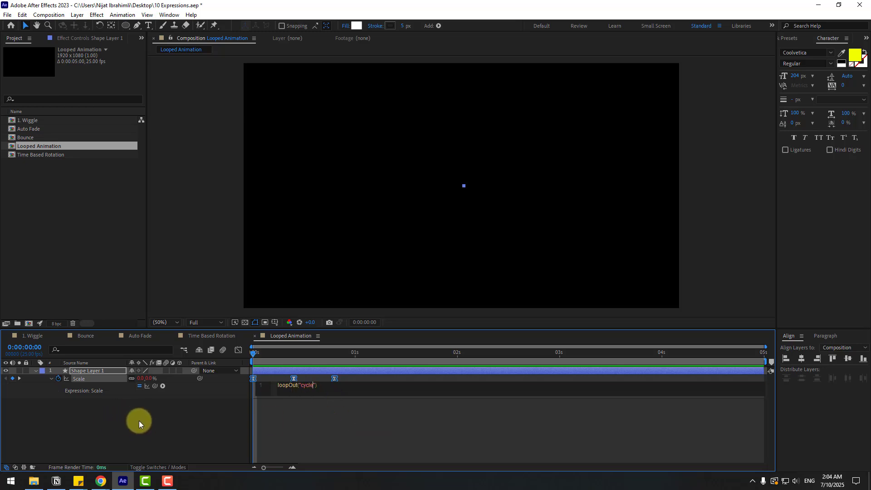
{"action": "left_click", "coordinate": [151, 423]}
{"action": "key", "text": "space"}
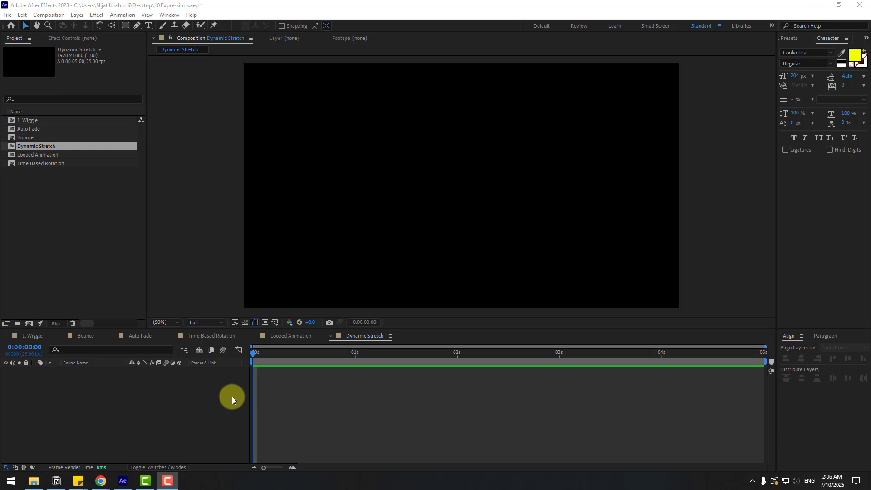
Draw a white rectangle near the centre of the Dynamic Stretch composition and return to the Selection tool
{"action": "left_click", "coordinate": [126, 27]}
{"action": "left_click", "coordinate": [150, 63]}
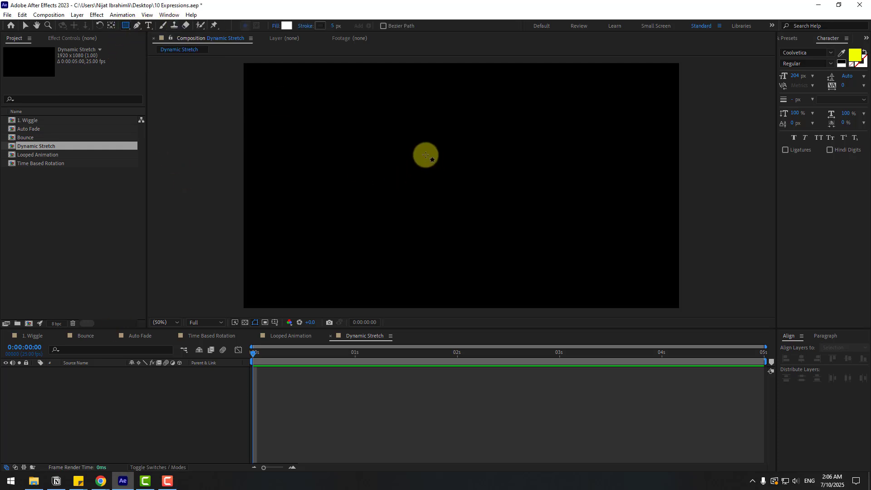
{"action": "left_click_drag", "start_coordinate": [419, 151], "coordinate": [495, 215]}
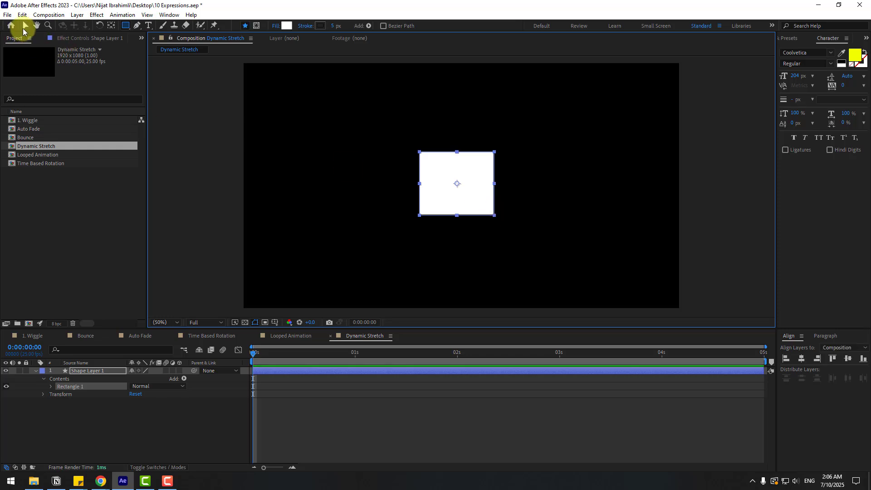
{"action": "left_click", "coordinate": [23, 30]}
Paste the expression scaleAmount = 20; [100 + Math.sin(time*5)*scaleAmount, 100 + Math.sin(time*5)*scaleAmount] into the rectangle's Scale and preview it
{"action": "left_click", "coordinate": [84, 371]}
{"action": "key", "text": "s"}
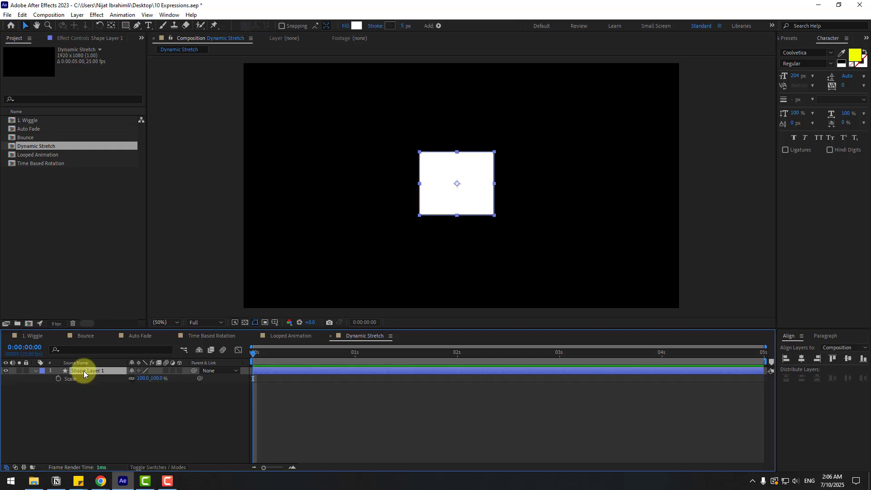
{"action": "left_click", "coordinate": [57, 378], "text": "alt"}
{"action": "key", "text": "ctrl+v"}
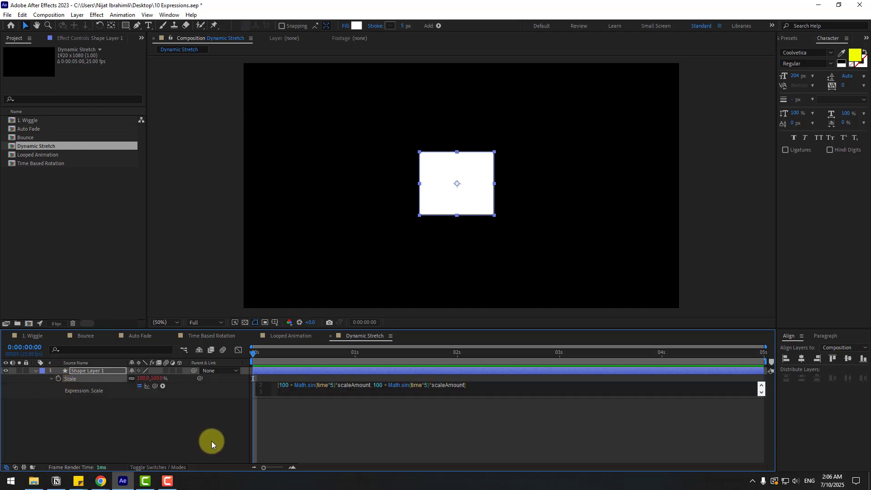
{"action": "left_click", "coordinate": [129, 433]}
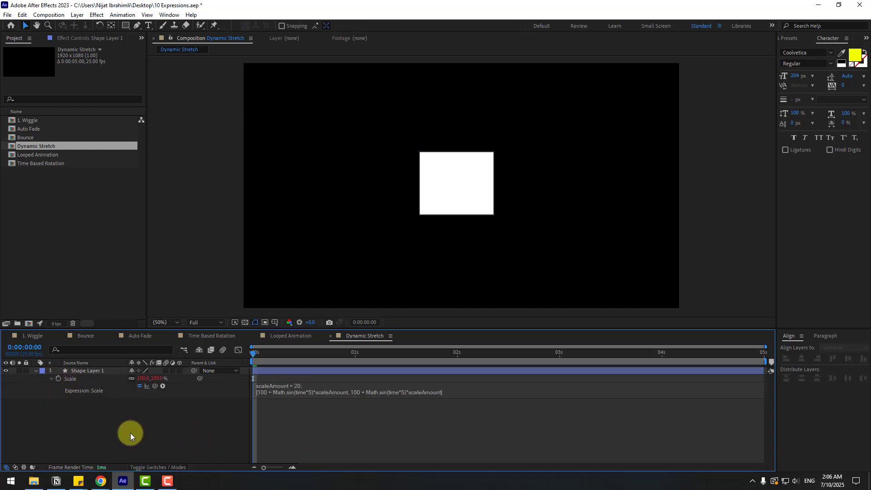
{"action": "key", "text": "space"}
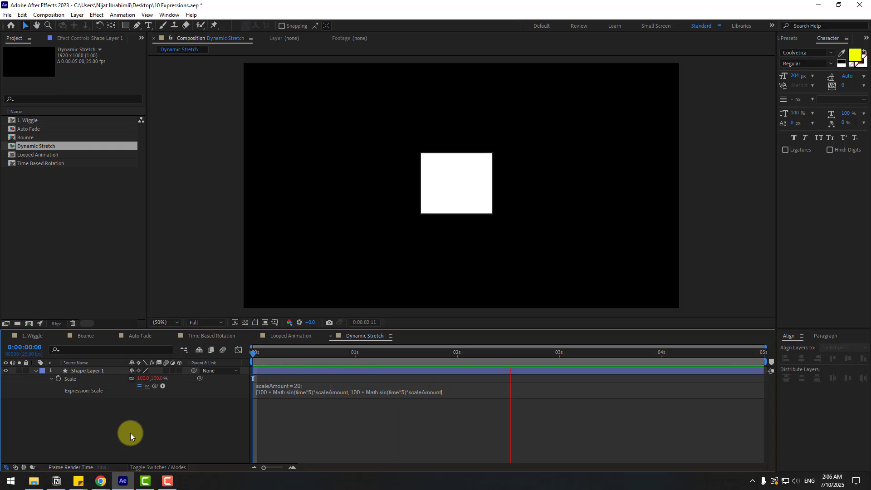
Move the playhead to frame 3, change scaleAmount to 50 in the rectangle's Scale expression and preview the stretch
{"action": "left_click", "coordinate": [265, 352]}
{"action": "left_click", "coordinate": [293, 390]}
{"action": "left_click", "coordinate": [322, 385]}
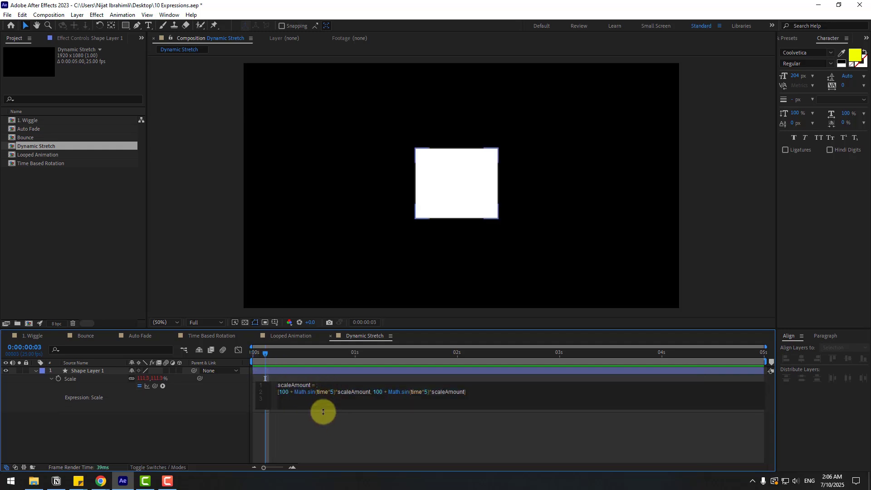
{"action": "type", "text": "50;"}
{"action": "left_click", "coordinate": [329, 441]}
{"action": "key", "text": "space"}
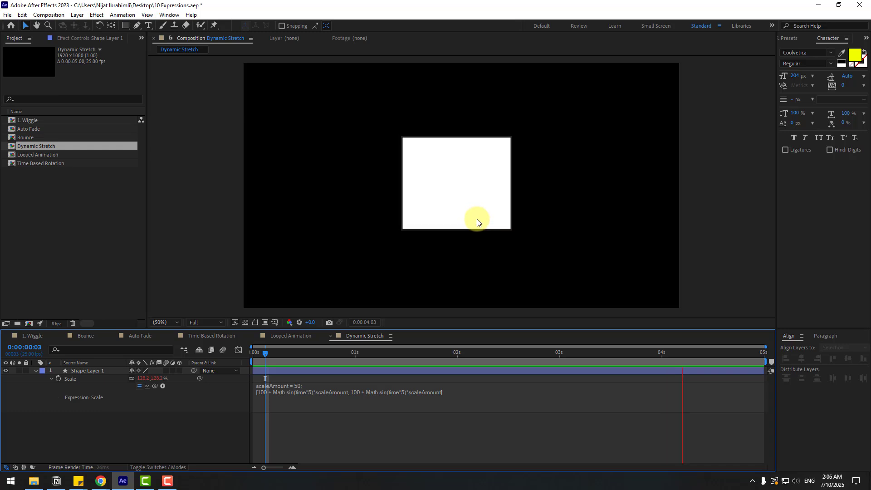
{"action": "key", "text": "space"}
Try scaleAmount = 100 in the rectangle's Scale expression and preview the stronger stretch
{"action": "left_click", "coordinate": [317, 388]}
{"action": "left_click", "coordinate": [319, 385]}
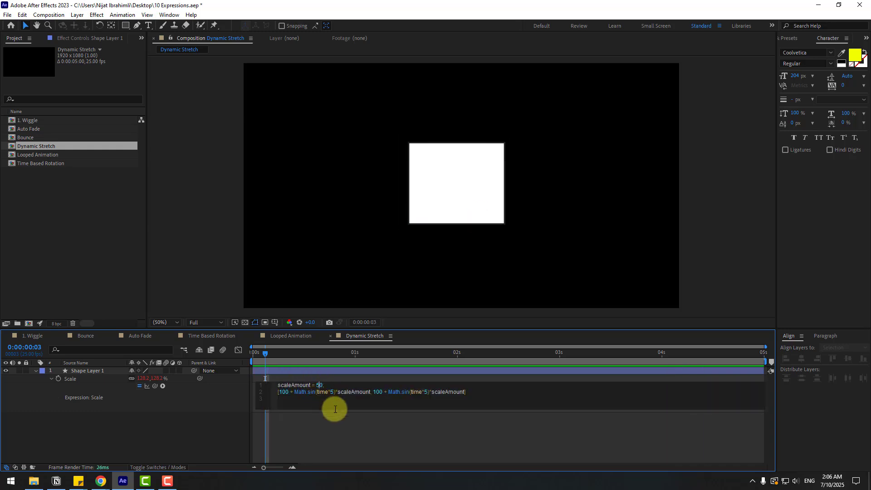
{"action": "key", "text": "BackSpace"}
{"action": "type", "text": "10"}
{"action": "left_click", "coordinate": [347, 429]}
{"action": "key", "text": "space"}
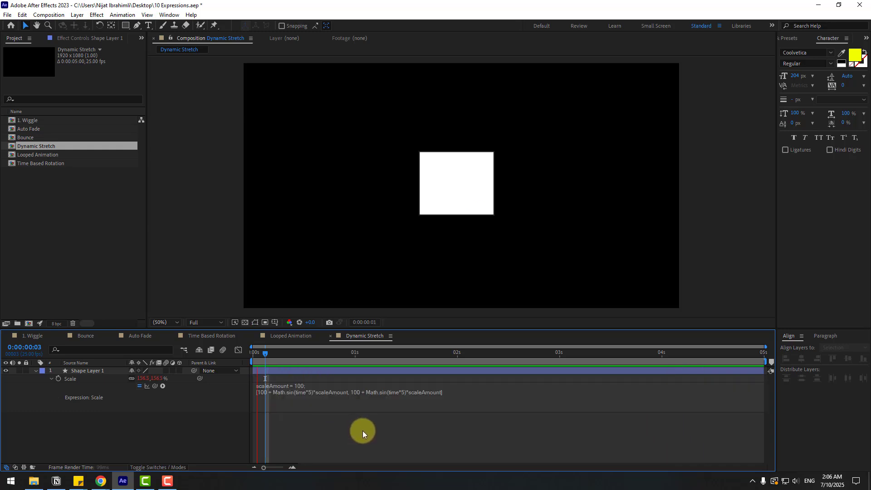
{"action": "left_click", "coordinate": [298, 353]}
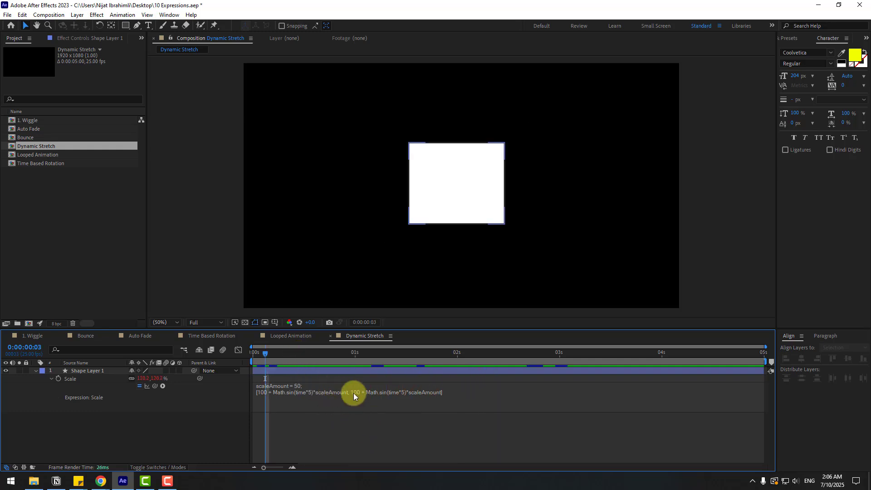
Change the second base value in the rectangle's Scale expression to 300, preview the stretch and stop playback
{"action": "left_click", "coordinate": [353, 393]}
{"action": "double_click", "coordinate": [379, 393]}
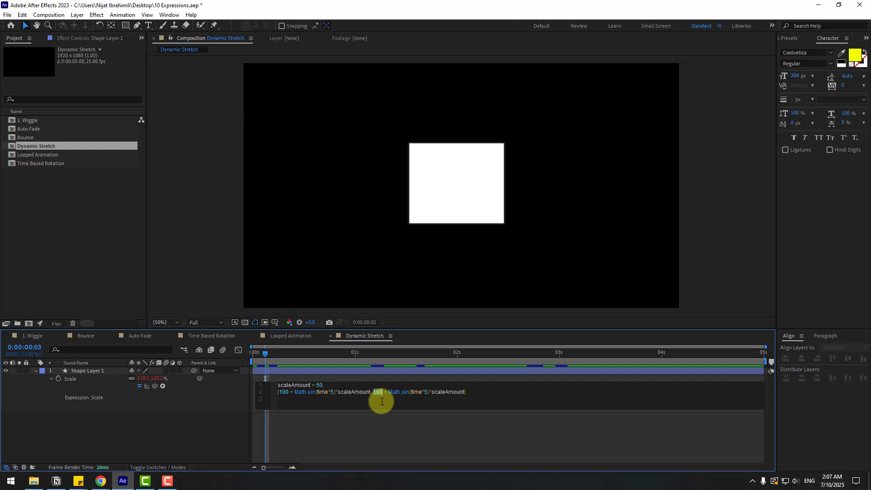
{"action": "type", "text": "300"}
{"action": "left_click", "coordinate": [386, 432]}
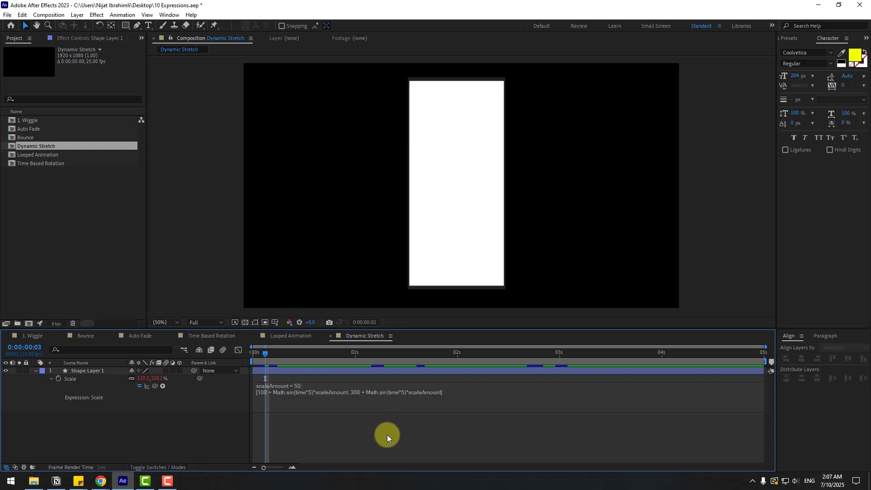
{"action": "key", "text": "space"}
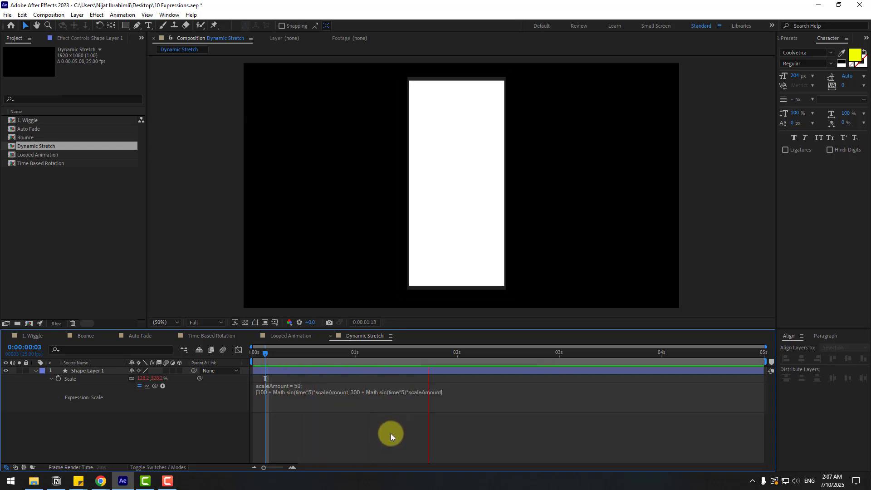
{"action": "key", "text": "space"}
Change the first time multiplier to 10 in the rectangle's Scale expression and preview the stretch
{"action": "left_click", "coordinate": [308, 394]}
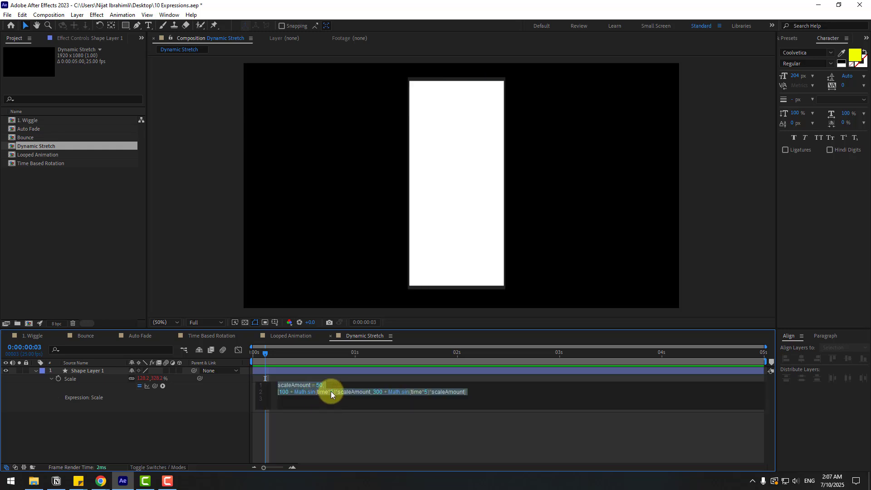
{"action": "key", "text": "BackSpace"}
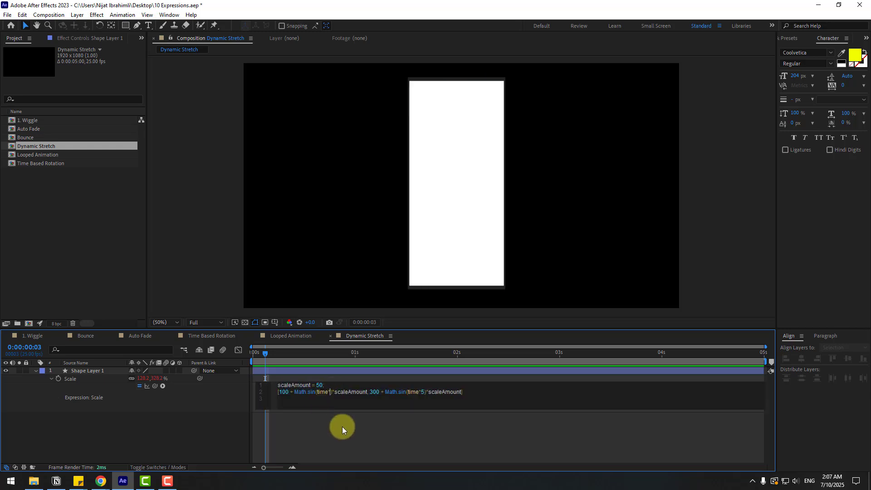
{"action": "type", "text": "10"}
{"action": "left_click", "coordinate": [346, 430]}
{"action": "key", "text": "space"}
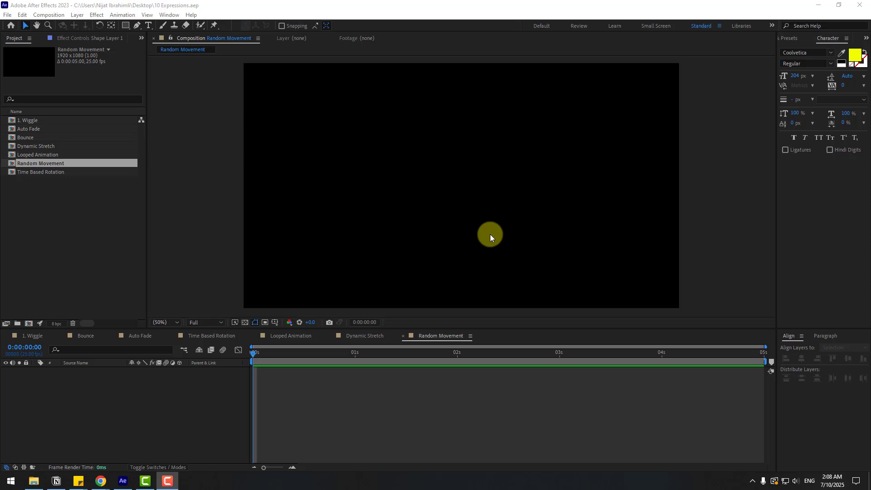
Draw a white rectangle with the Rectangle Tool near the middle of the Random Movement composition
{"action": "left_click", "coordinate": [125, 25]}
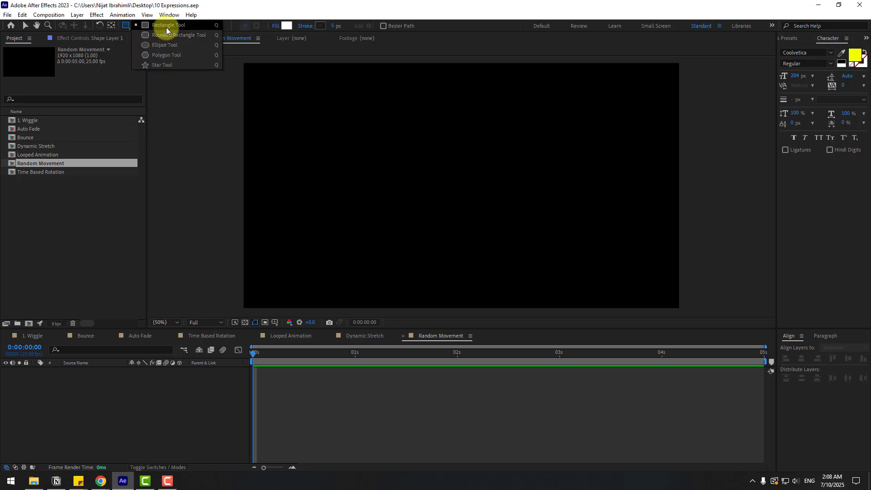
{"action": "left_click", "coordinate": [166, 26]}
{"action": "left_click_drag", "start_coordinate": [414, 155], "coordinate": [473, 203]}
{"action": "left_click", "coordinate": [26, 26]}
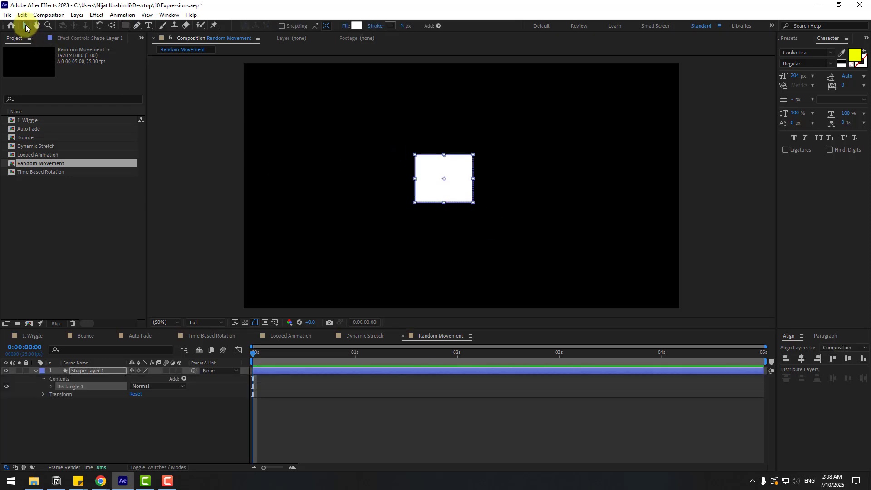
Paste the expression seedRandom(index, true); amount = 50; freq = 2; w = wiggle(freq, amount); [w[0], w[1]] into the rectangle's Position and preview it
{"action": "left_click", "coordinate": [78, 372]}
{"action": "key", "text": "p"}
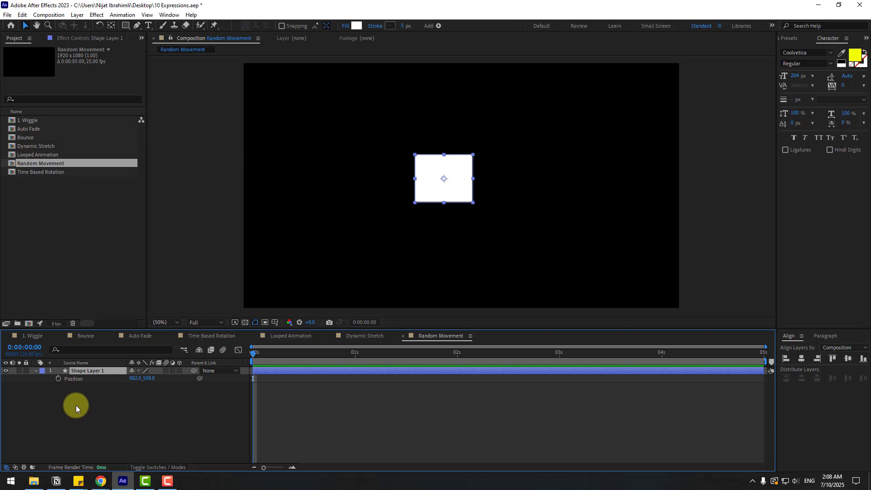
{"action": "left_click", "coordinate": [58, 378], "text": "alt"}
{"action": "key", "text": "ctrl+v"}
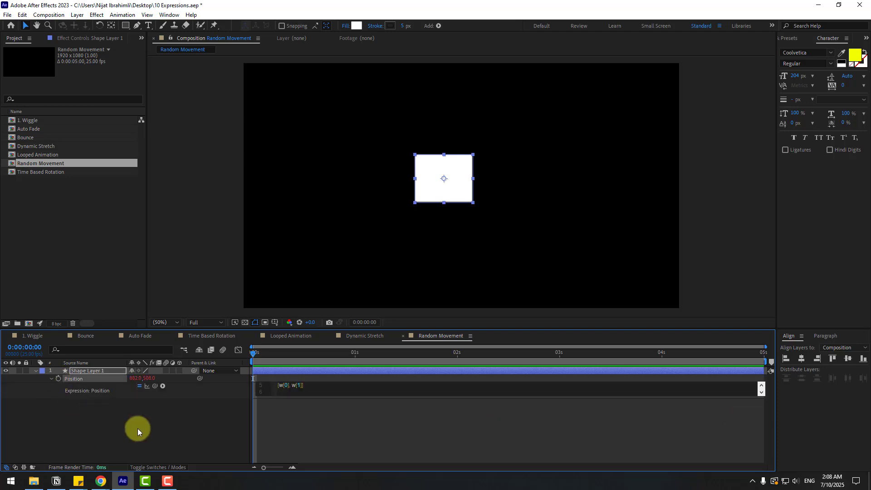
{"action": "left_click", "coordinate": [177, 432]}
{"action": "key", "text": "space"}
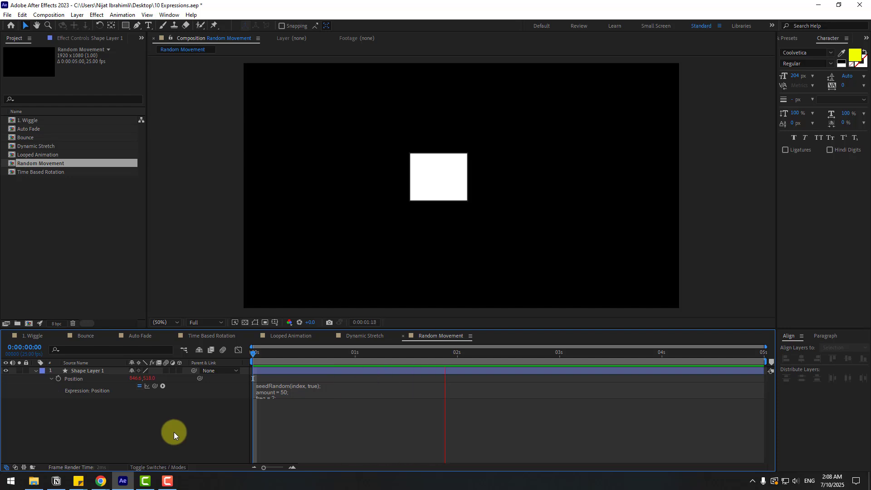
Move the playhead to frame 3 and set amount to 150 in the rectangle's Position expression
{"action": "left_click", "coordinate": [266, 353]}
{"action": "left_click", "coordinate": [290, 395]}
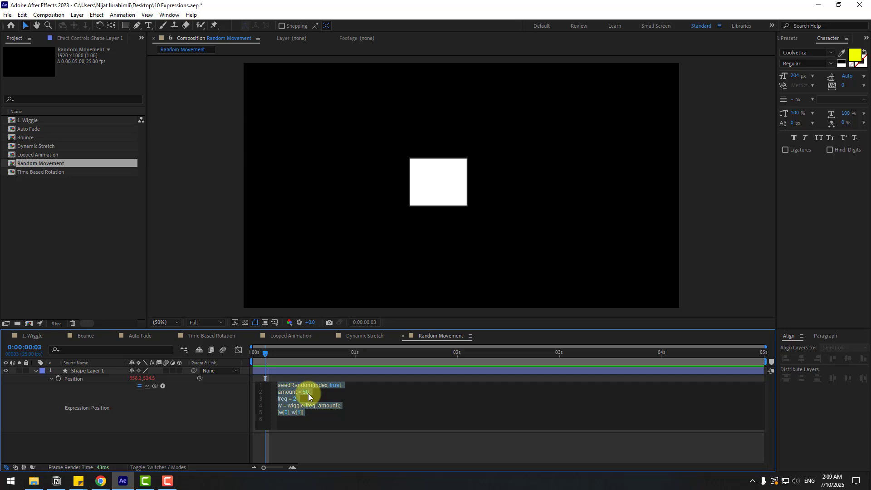
{"action": "left_click", "coordinate": [308, 394]}
{"action": "key", "text": "BackSpace"}
{"action": "key", "text": "BackSpace"}
{"action": "type", "text": "150"}
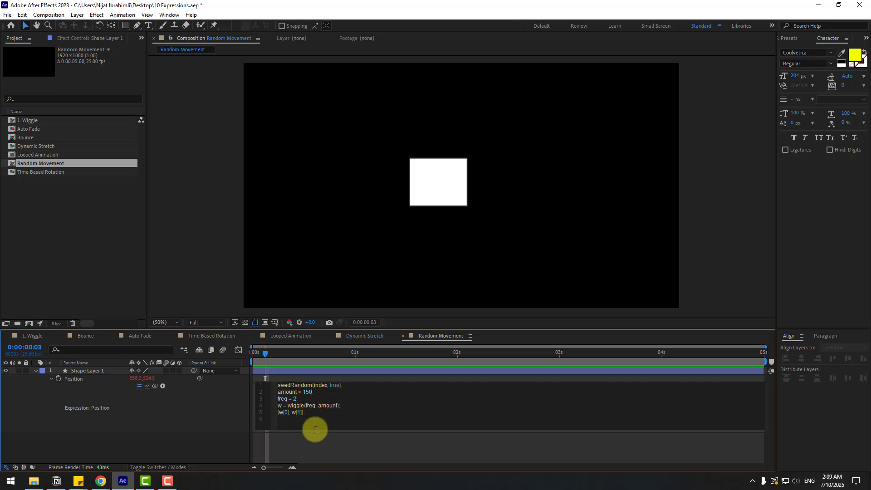
Try freq = 5 in the rectangle's Position expression and preview the random movement
{"action": "left_click", "coordinate": [296, 399]}
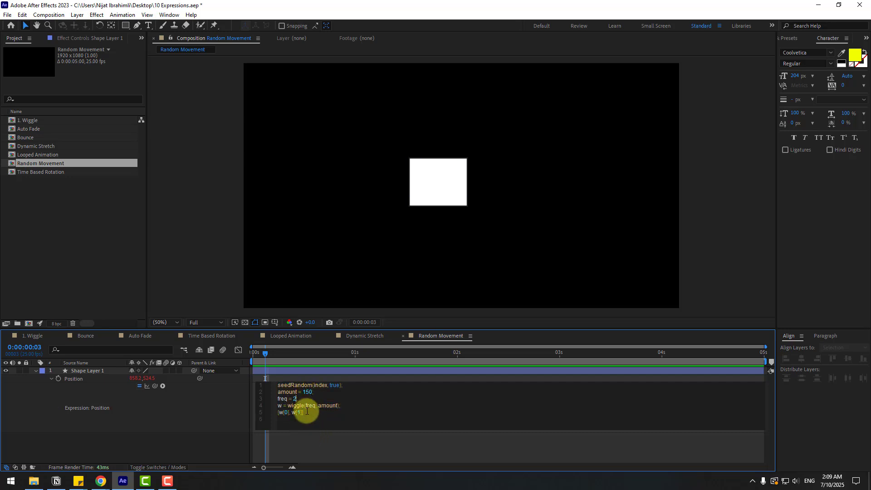
{"action": "key", "text": "BackSpace"}
{"action": "key", "text": "BackSpace"}
{"action": "type", "text": "5;"}
{"action": "left_click", "coordinate": [247, 445]}
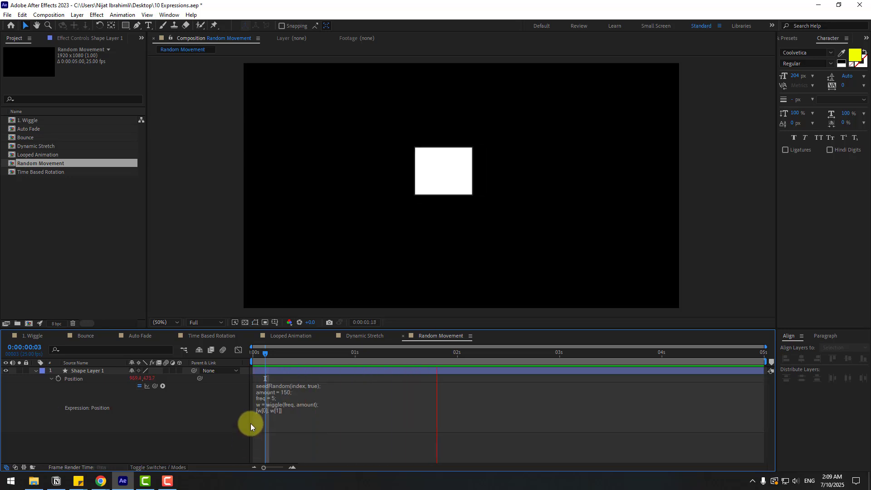
Set freq to 10 in the rectangle's Position expression and preview the faster movement
{"action": "left_click", "coordinate": [269, 401]}
{"action": "left_click", "coordinate": [285, 401]}
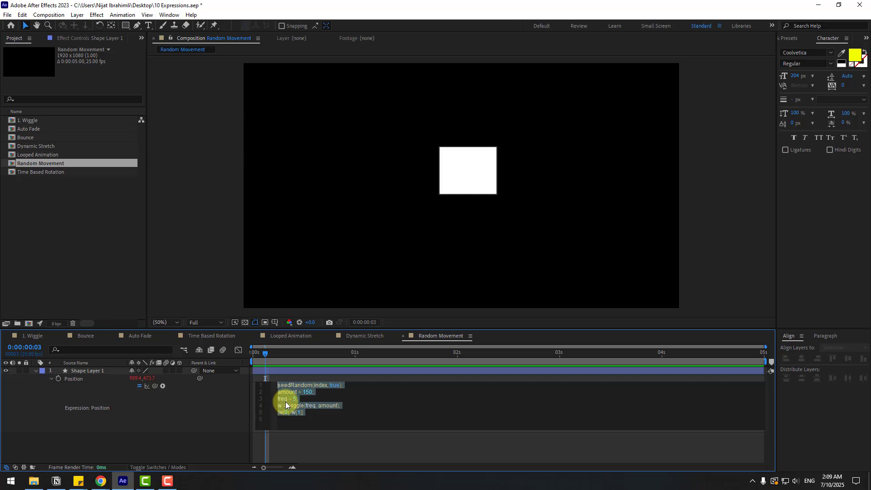
{"action": "double_click", "coordinate": [296, 398]}
{"action": "type", "text": "10"}
{"action": "left_click", "coordinate": [327, 443]}
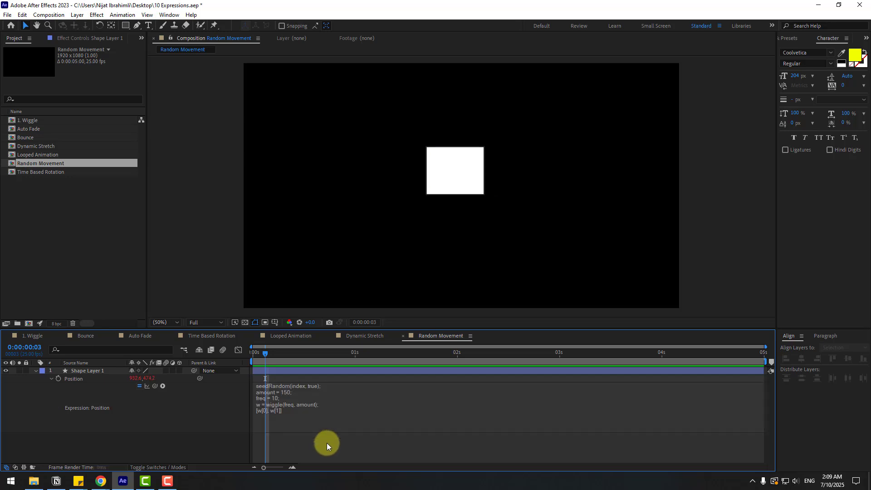
{"action": "key", "text": "space"}
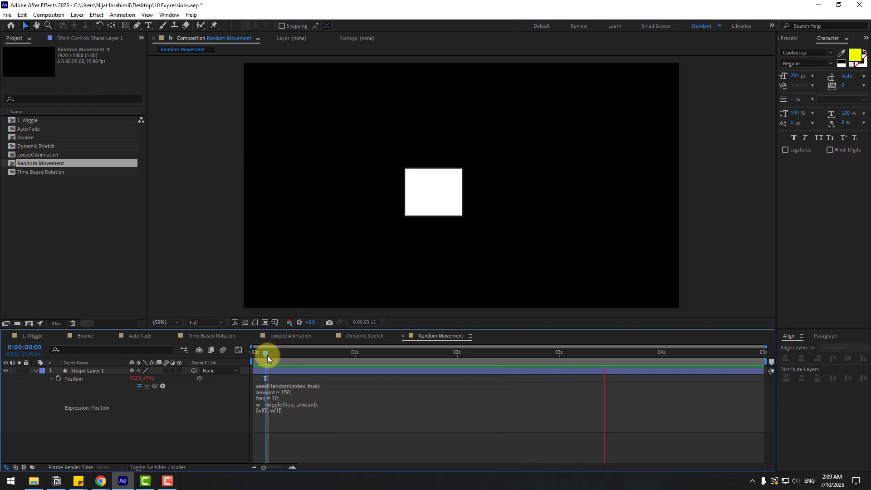
At frame 1, collapse the rectangle layer's properties, duplicate the layer and move the copy to the lower left of the original
{"action": "left_click_drag", "start_coordinate": [267, 354], "coordinate": [258, 354]}
{"action": "key", "text": "u"}
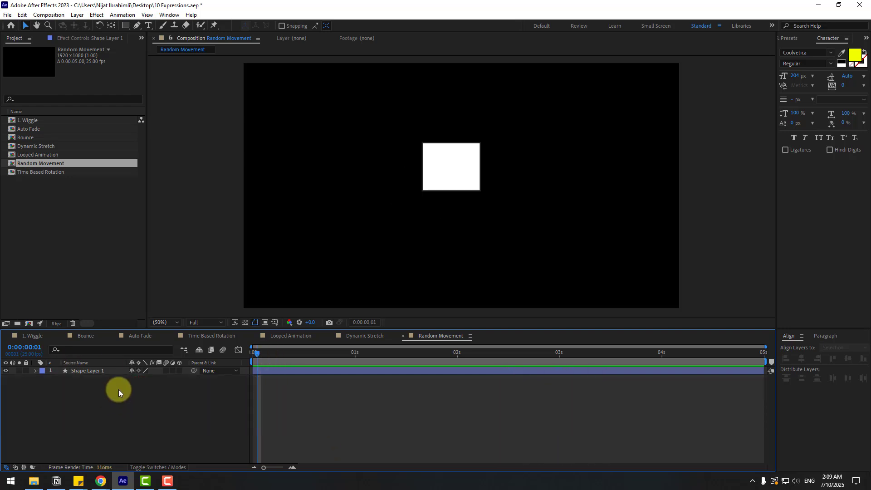
{"action": "left_click", "coordinate": [88, 372]}
{"action": "key", "text": "ctrl+d"}
{"action": "left_click_drag", "start_coordinate": [451, 182], "coordinate": [363, 208]}
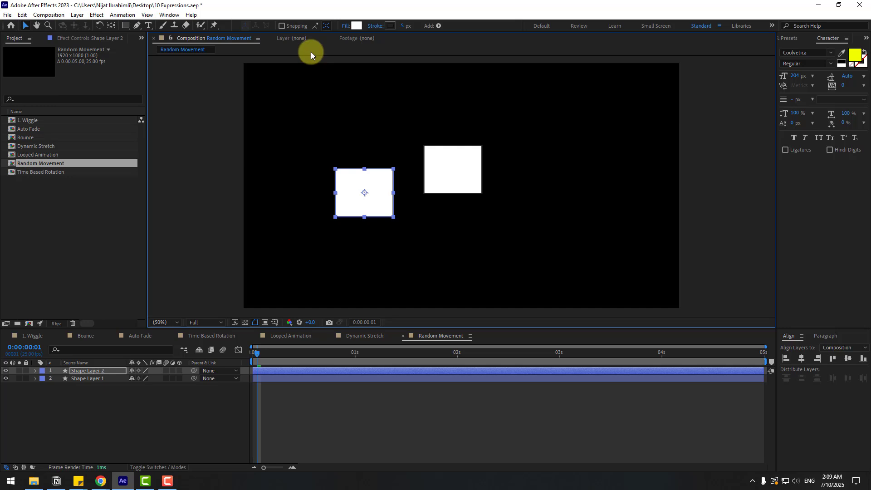
Fill the copied rectangle with light red (F75959)
{"action": "left_click", "coordinate": [354, 26]}
{"action": "left_click_drag", "start_coordinate": [218, 380], "coordinate": [210, 347]}
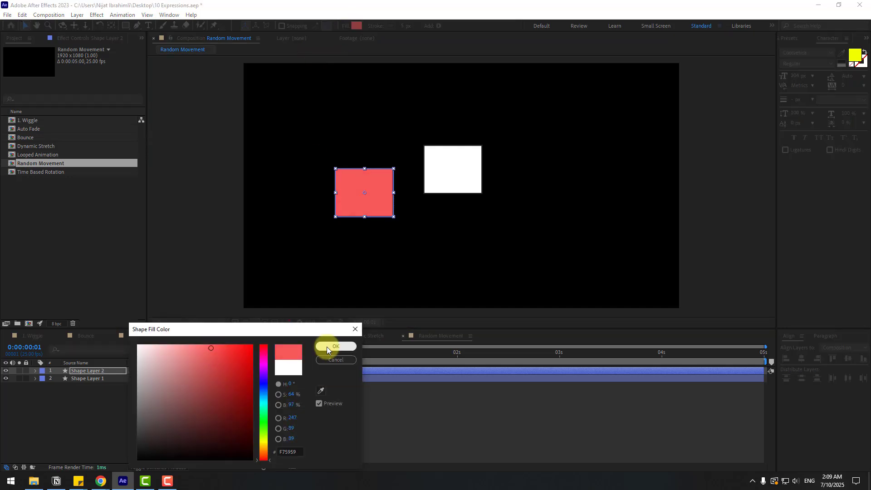
{"action": "left_click", "coordinate": [328, 347]}
Duplicate the red rectangle to the right of the white one, fill the copy bright cyan and preview the random movement
{"action": "key", "text": "ctrl+d"}
{"action": "left_click_drag", "start_coordinate": [374, 192], "coordinate": [500, 181]}
{"action": "left_click", "coordinate": [357, 29]}
{"action": "left_click", "coordinate": [259, 401]}
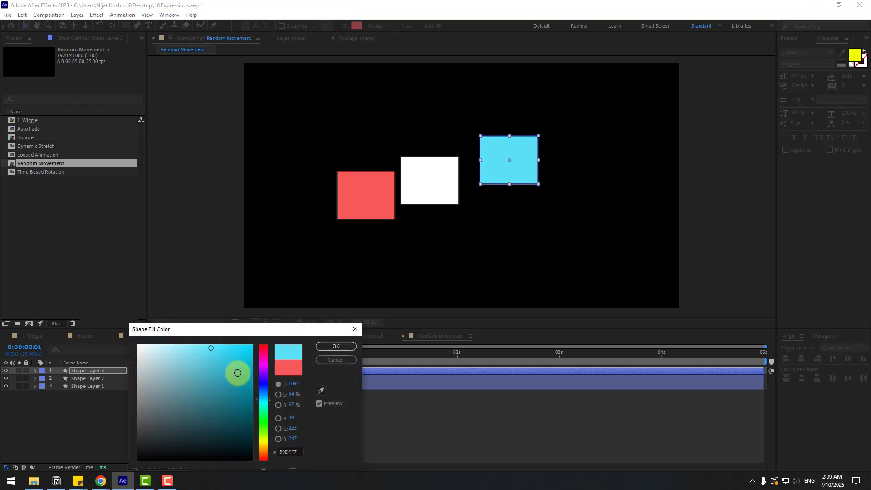
{"action": "left_click_drag", "start_coordinate": [237, 369], "coordinate": [235, 345]}
{"action": "left_click", "coordinate": [335, 347]}
{"action": "left_click", "coordinate": [382, 432]}
{"action": "key", "text": "space"}
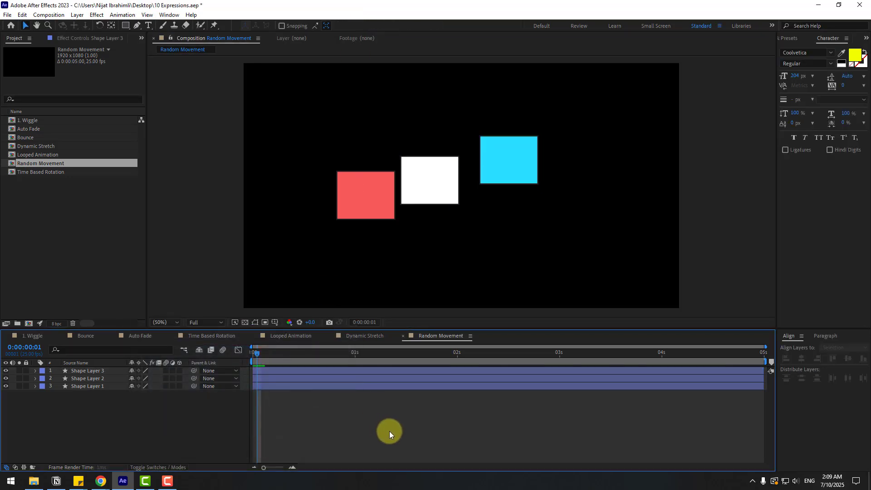
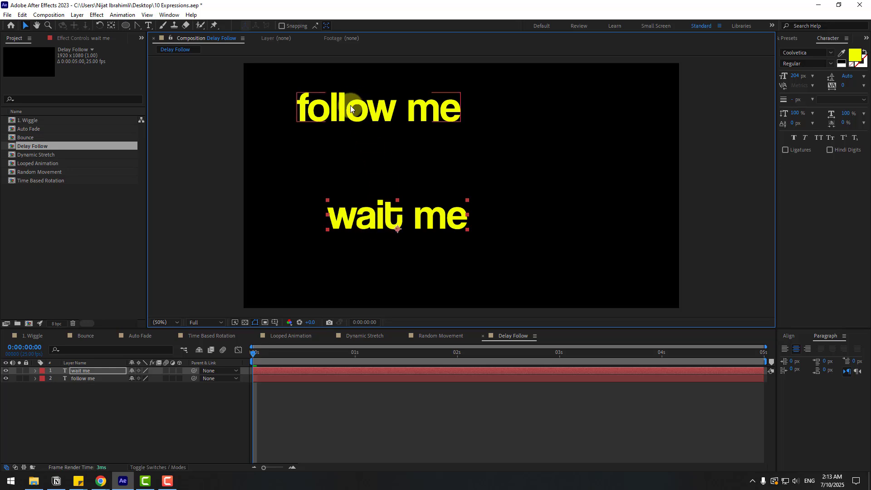
Paste the expression delay = 0.2; thisComp.layer("Leader").transform.position.valueAtTime(time - delay) into the "wait me" layer's Position
{"action": "left_click", "coordinate": [77, 373]}
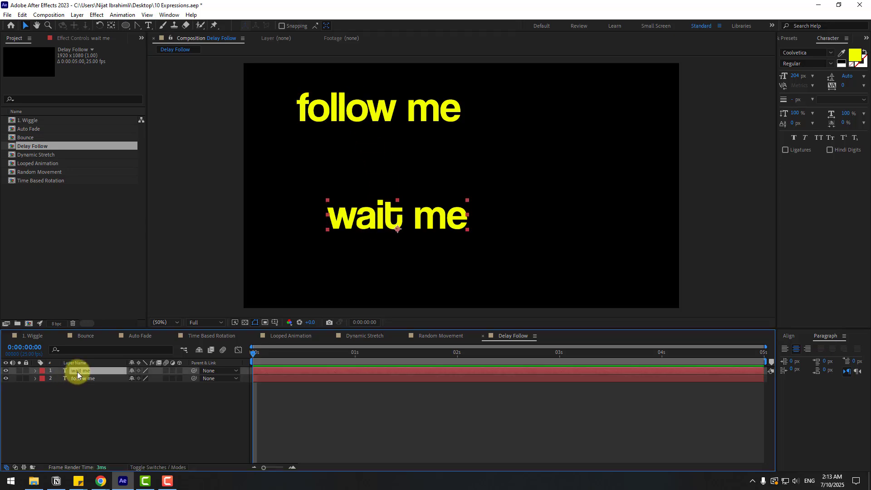
{"action": "key", "text": "p"}
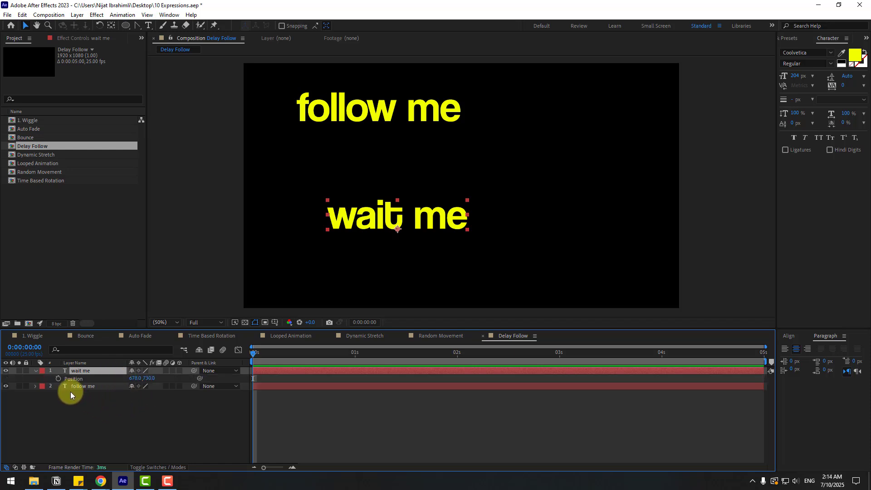
{"action": "left_click", "coordinate": [58, 379], "text": "alt"}
{"action": "key", "text": "ctrl+v"}
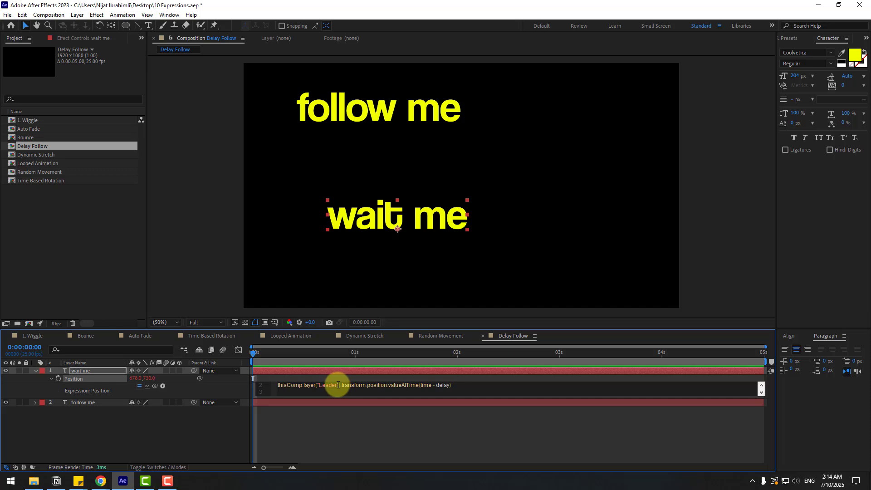
Replace the layer name Leader with follow me in the "wait me" Position expression, preview the delayed motion and stop playback
{"action": "left_click_drag", "start_coordinate": [338, 385], "coordinate": [319, 384]}
{"action": "key", "text": "BackSpace"}
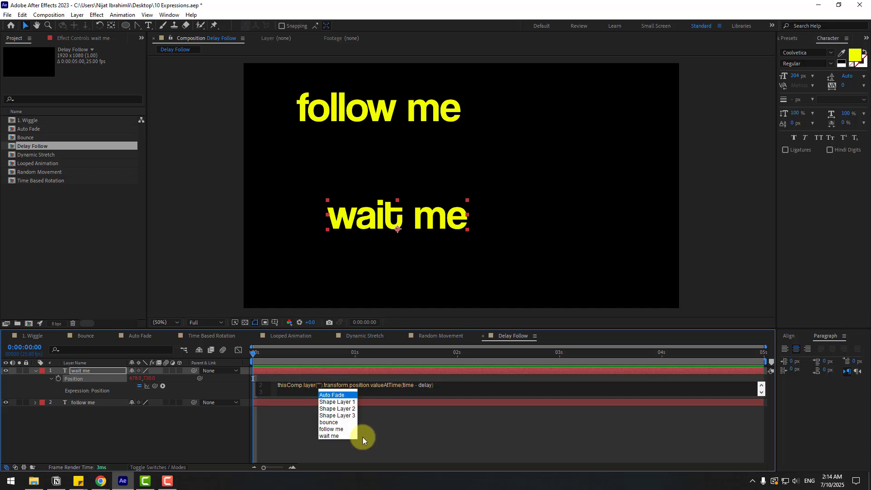
{"action": "type", "text": "follow me"}
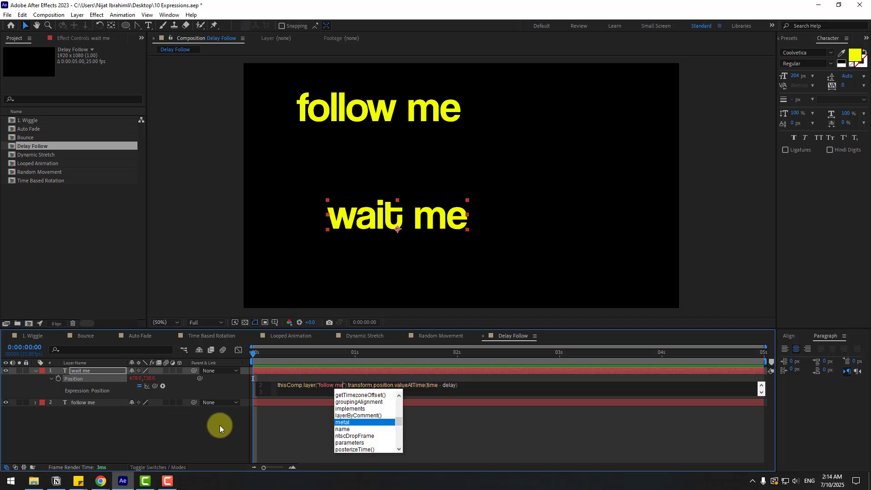
{"action": "left_click", "coordinate": [96, 440]}
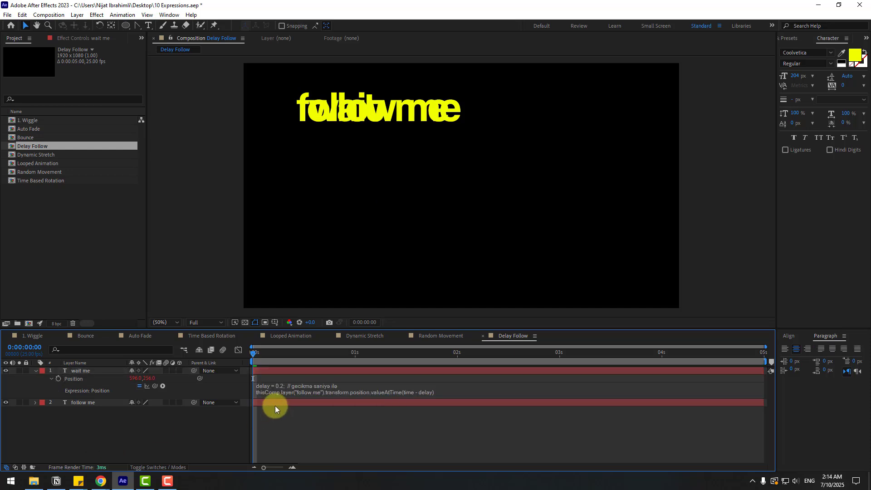
{"action": "key", "text": "space"}
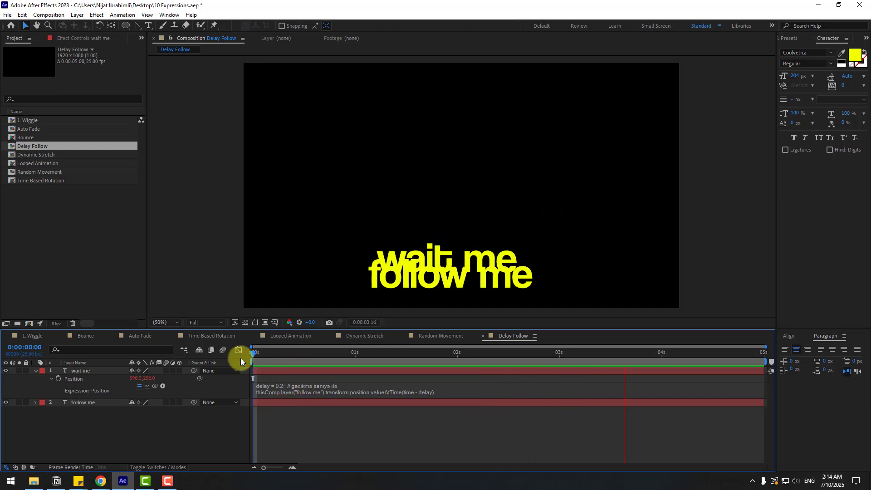
{"action": "key", "text": "space"}
Change the text color of the "wait me" layer to green (29FF98)
{"action": "left_click", "coordinate": [80, 374]}
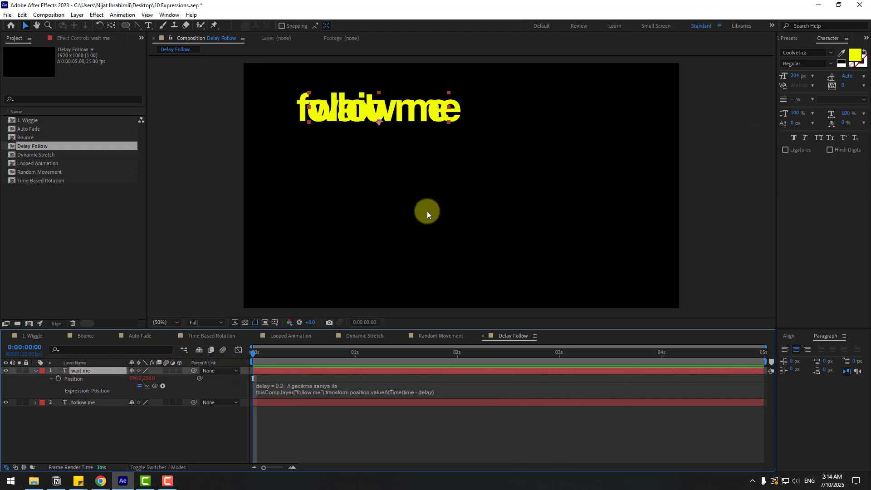
{"action": "left_click", "coordinate": [856, 55]}
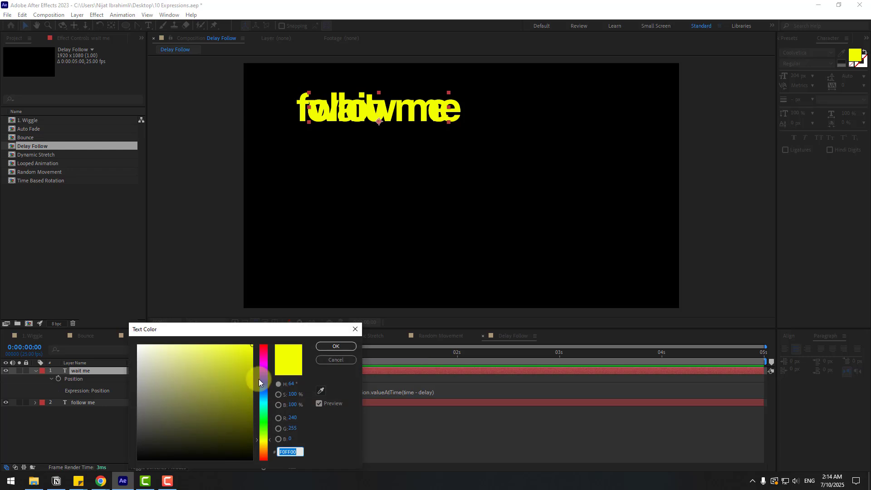
{"action": "left_click_drag", "start_coordinate": [260, 383], "coordinate": [221, 339]}
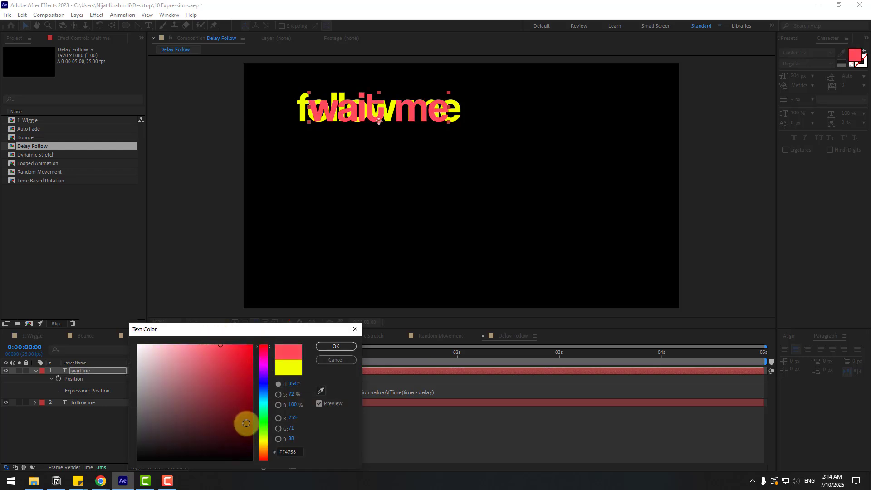
{"action": "left_click", "coordinate": [264, 411]}
{"action": "left_click", "coordinate": [234, 345]}
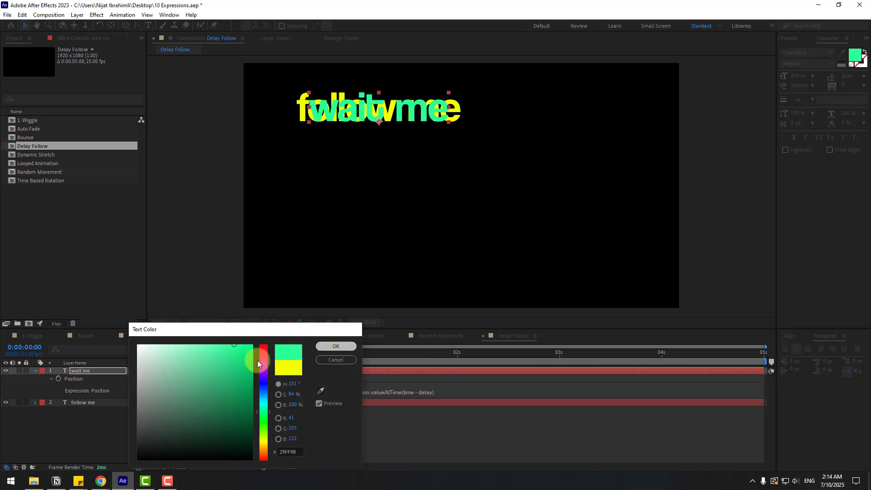
{"action": "key", "text": "Return"}
Move the "wait me" layer below "follow me" and preview the delayed motion, ending with the playhead at frame 5
{"action": "left_click_drag", "start_coordinate": [83, 368], "coordinate": [103, 423]}
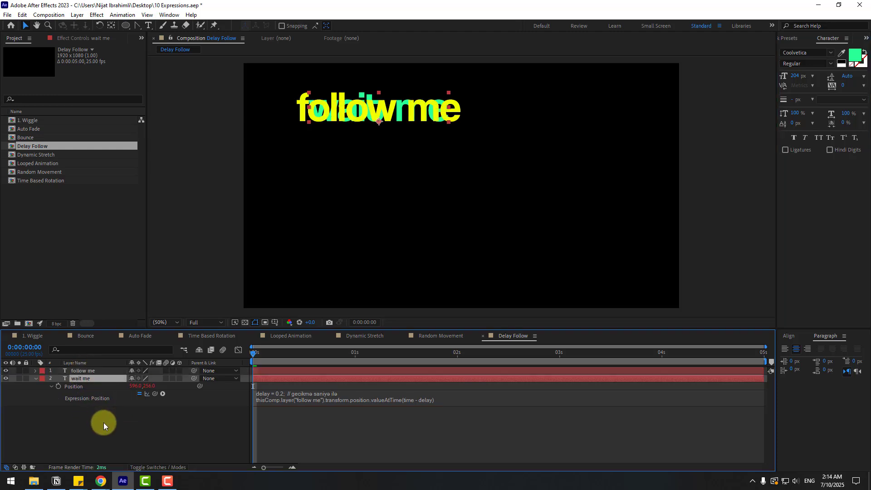
{"action": "left_click", "coordinate": [103, 423]}
{"action": "key", "text": "space"}
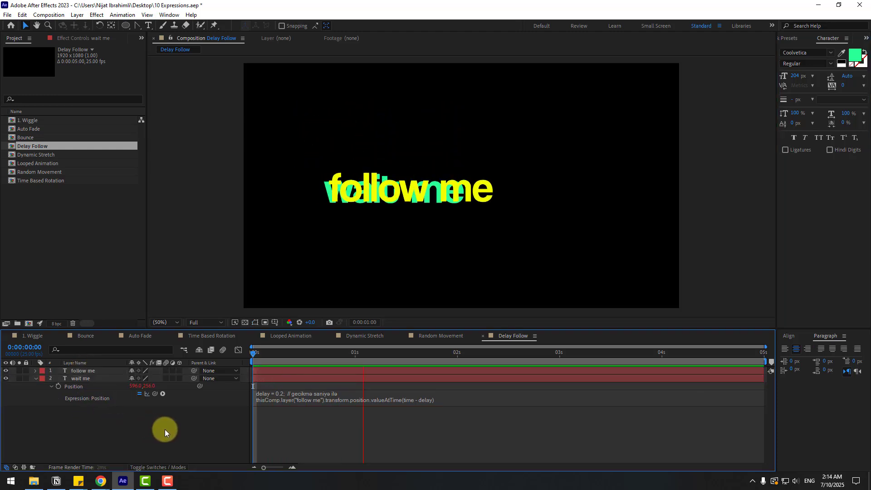
{"action": "left_click", "coordinate": [273, 361]}
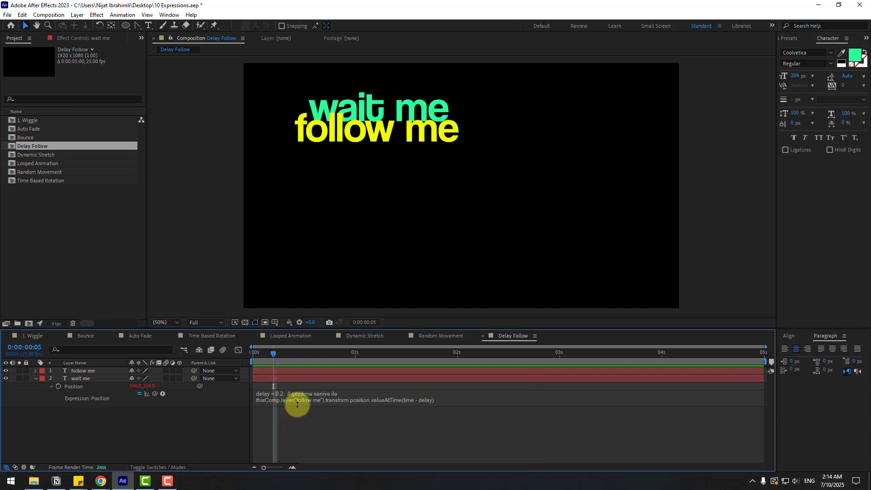
Set the delay to 0.5 in the "wait me" Position expression, preview the motion and return the playhead to the start
{"action": "left_click", "coordinate": [297, 401]}
{"action": "left_click", "coordinate": [304, 393]}
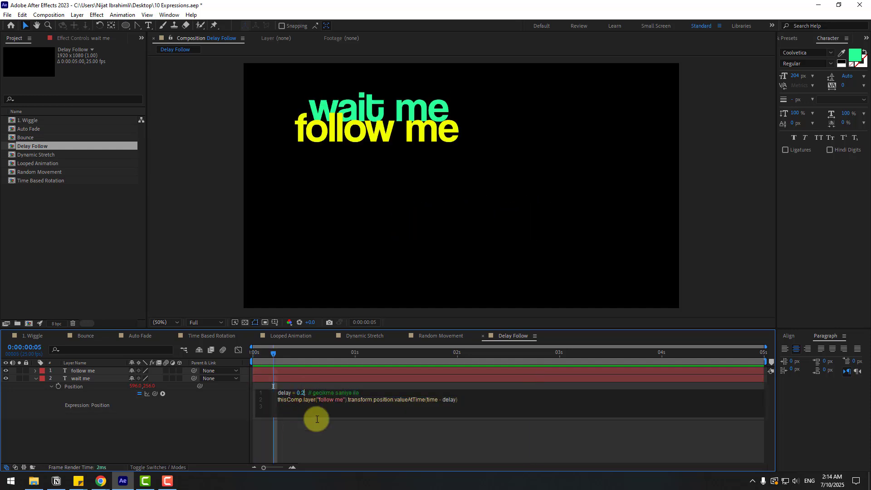
{"action": "type", "text": ";"}
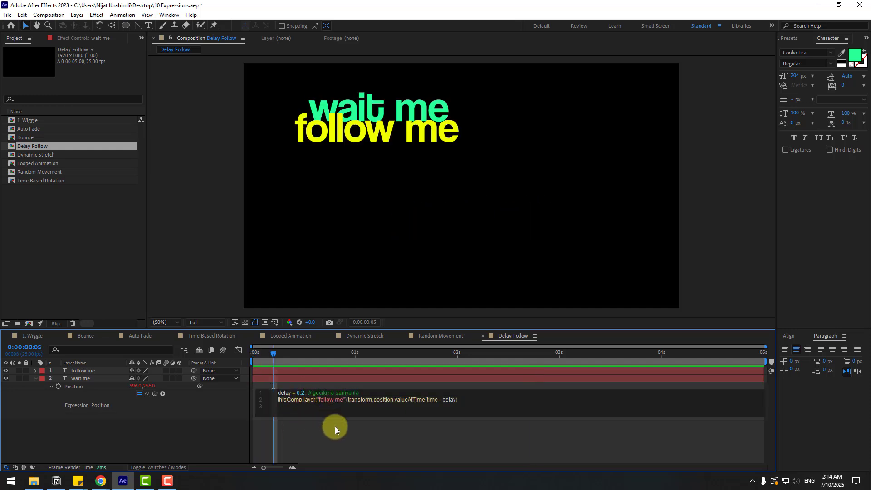
{"action": "key", "text": "BackSpace"}
{"action": "key", "text": "BackSpace"}
{"action": "type", "text": "5"}
{"action": "left_click", "coordinate": [334, 427]}
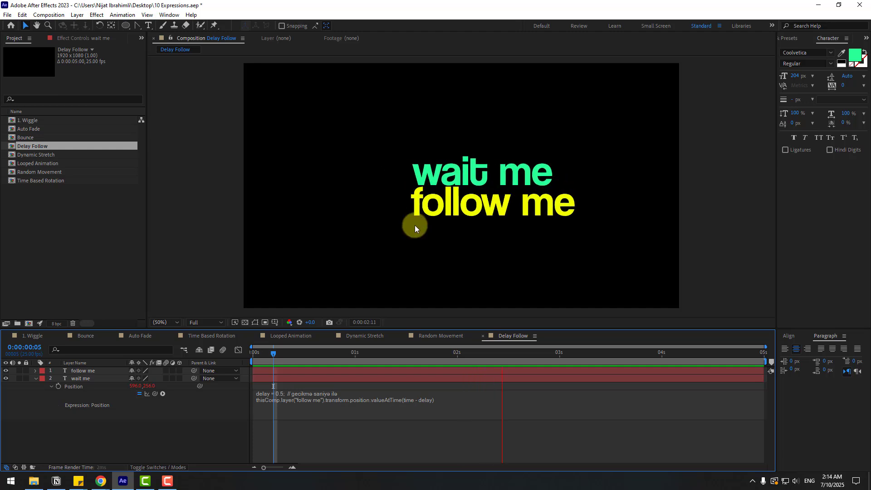
{"action": "left_click_drag", "start_coordinate": [272, 358], "coordinate": [254, 359]}
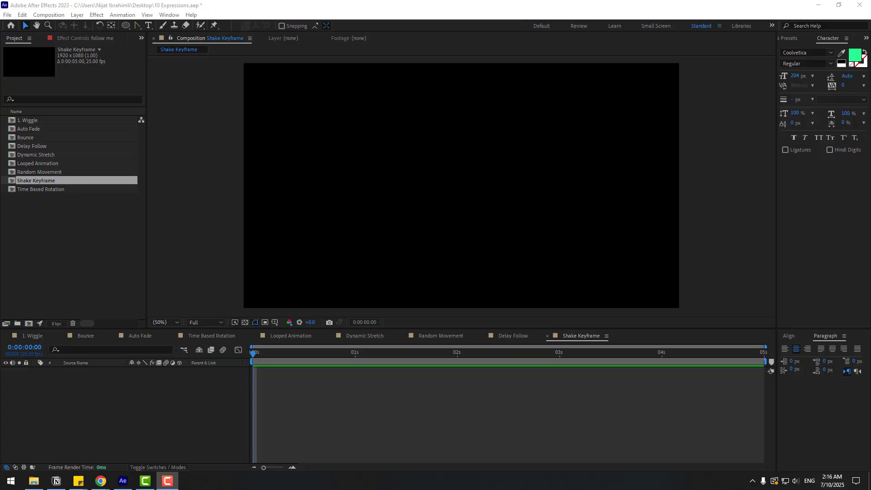
Draw a small cyan square near the left edge of the Shake Keyframe composition and select its layer
{"action": "left_click", "coordinate": [160, 421]}
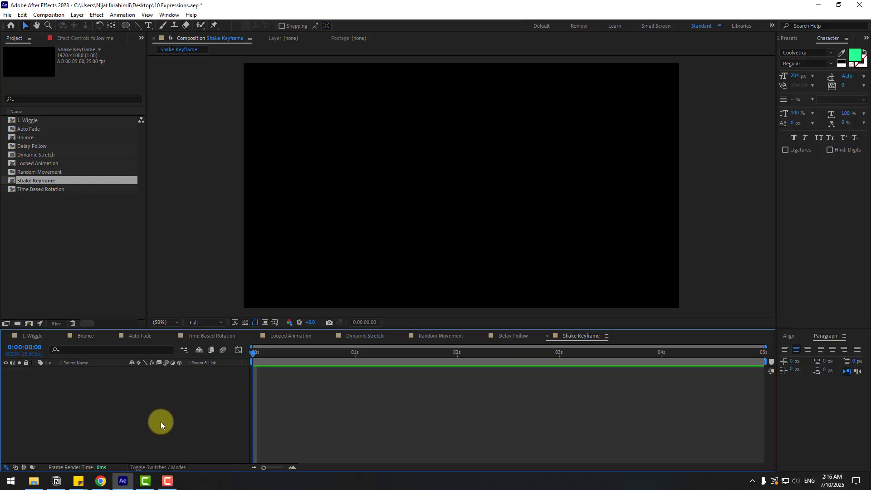
{"action": "left_click_drag", "start_coordinate": [125, 26], "coordinate": [149, 27]}
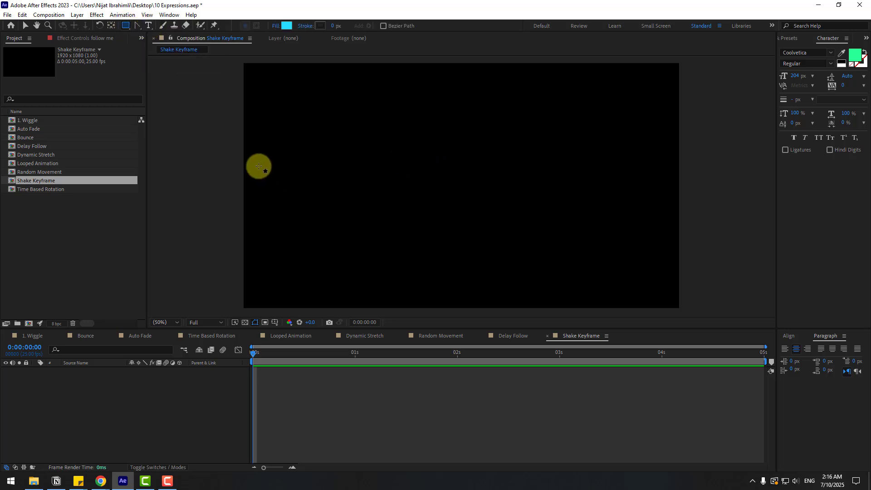
{"action": "left_click_drag", "start_coordinate": [260, 166], "coordinate": [303, 206]}
{"action": "left_click", "coordinate": [26, 26]}
{"action": "left_click", "coordinate": [71, 372]}
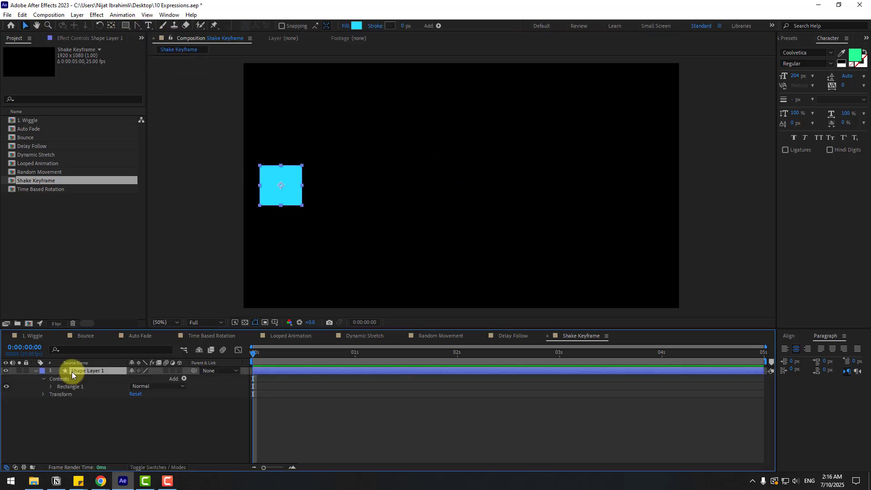
Keyframe the square's Position from the left edge at frame 0 to the right edge at the composition's end, and preview the motion
{"action": "key", "text": "p"}
{"action": "left_click", "coordinate": [59, 378]}
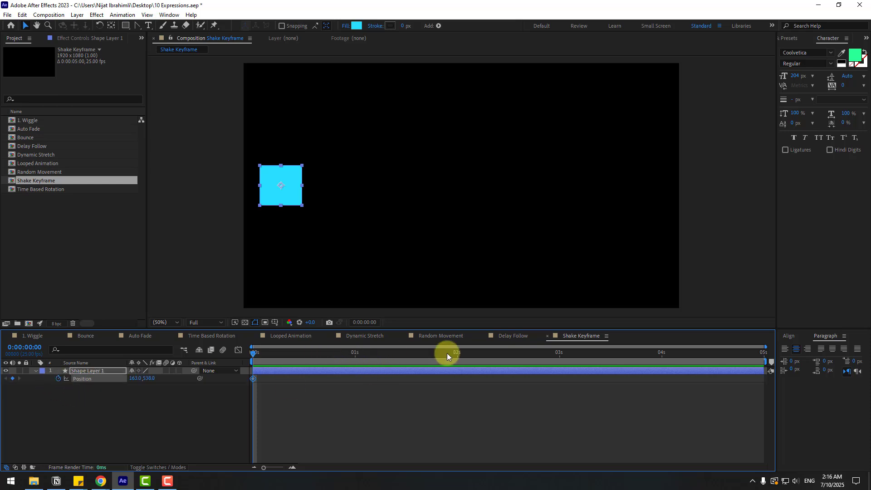
{"action": "left_click_drag", "start_coordinate": [447, 353], "coordinate": [793, 332]}
{"action": "left_click_drag", "start_coordinate": [304, 200], "coordinate": [664, 202]}
{"action": "key", "text": "space"}
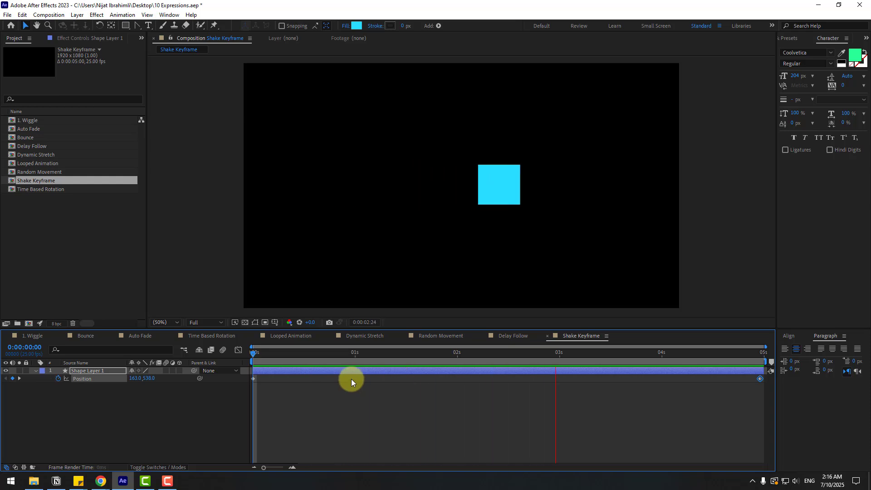
{"action": "left_click", "coordinate": [159, 410]}
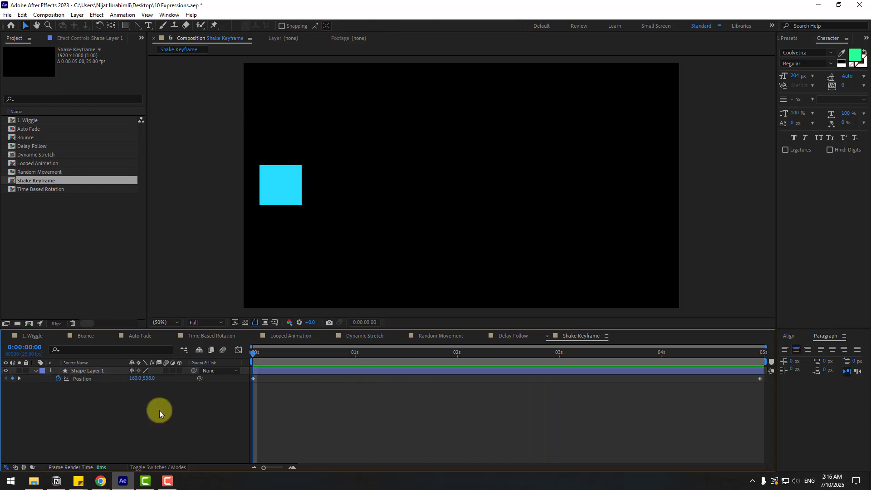
Paste the nearestKey(time) shake expression with wiggle(10, 50) into the square's Position and preview the first two seconds, ending at frame 4
{"action": "left_click", "coordinate": [58, 378], "text": "alt"}
{"action": "key", "text": "ctrl+v"}
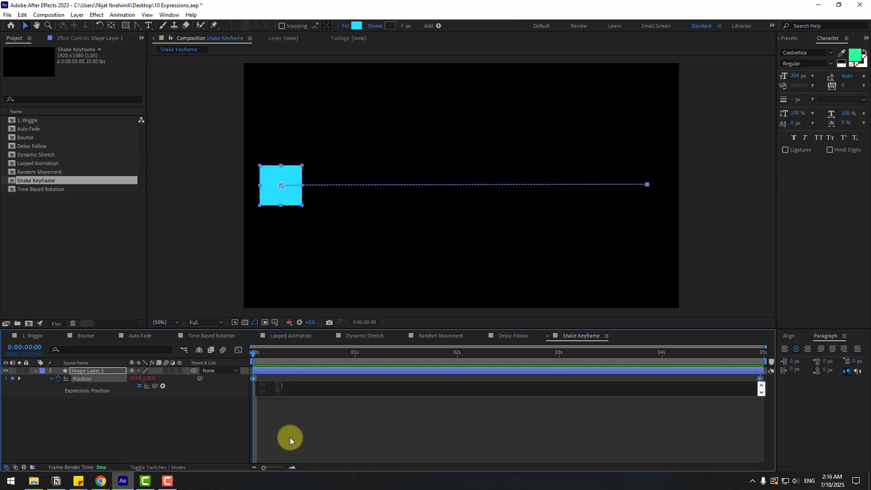
{"action": "left_click", "coordinate": [91, 430]}
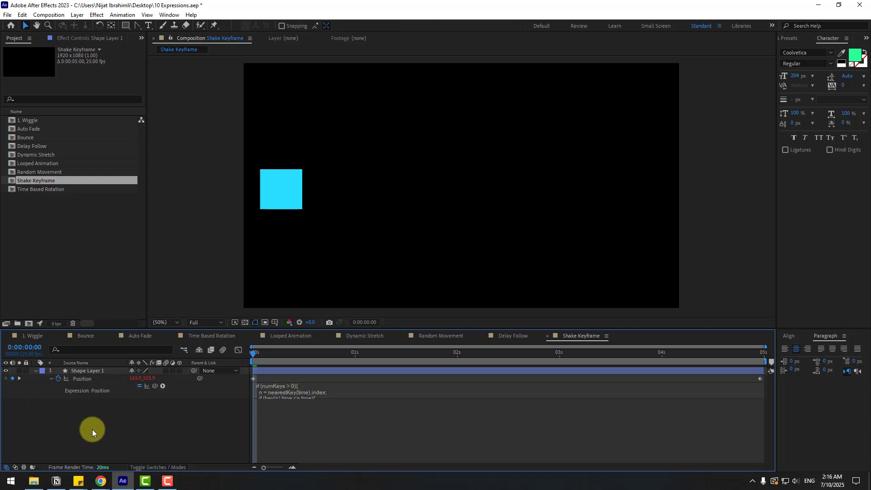
{"action": "key", "text": "space"}
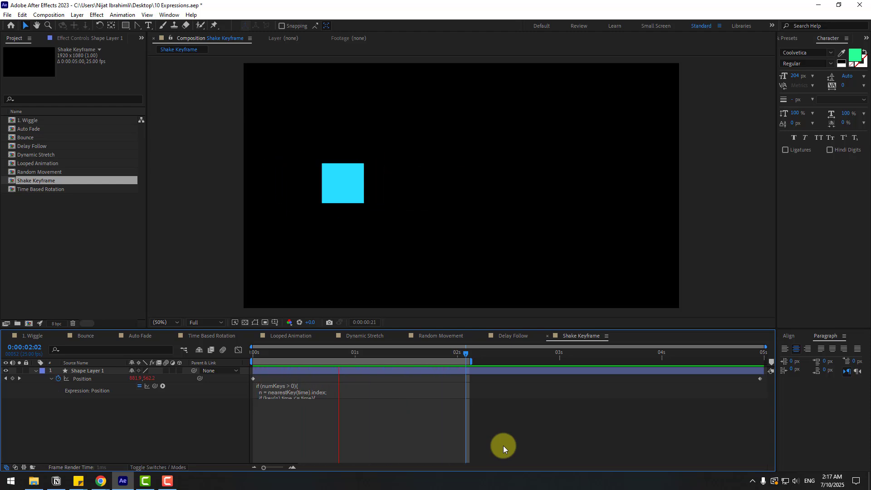
{"action": "left_click", "coordinate": [270, 356]}
Change the wiggle call in the square's Position expression to wiggle(5,20)
{"action": "left_click", "coordinate": [285, 390]}
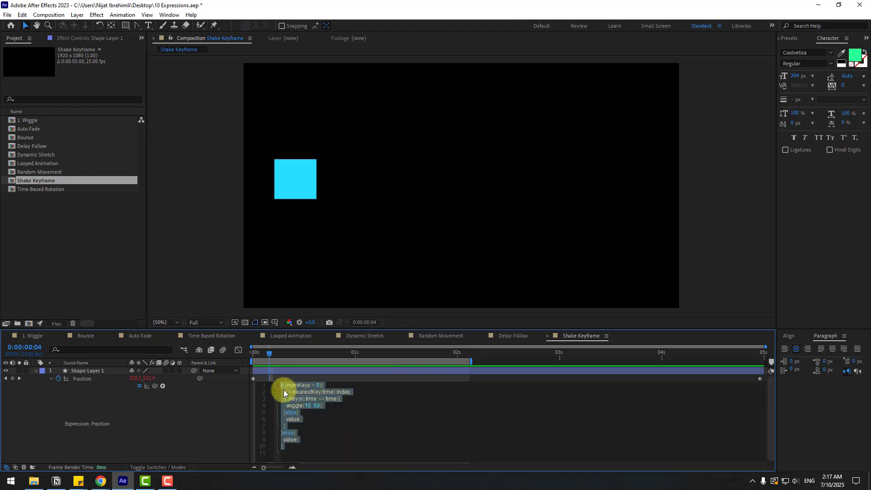
{"action": "left_click", "coordinate": [306, 406]}
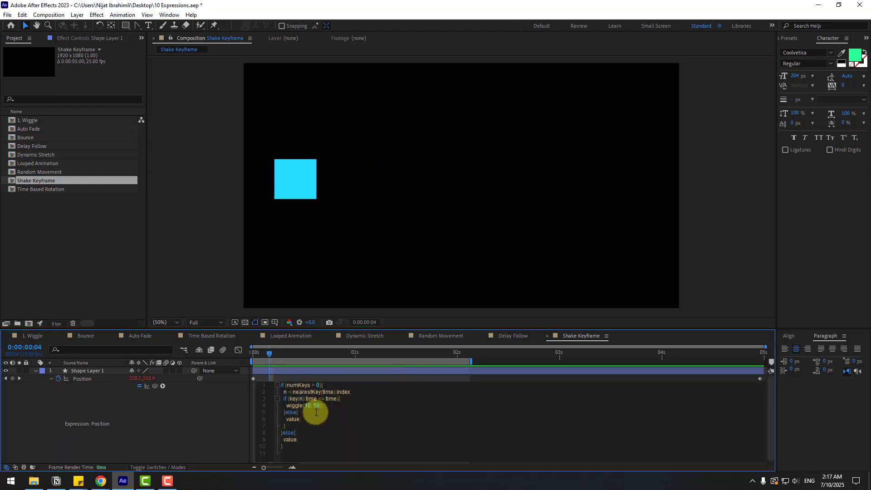
{"action": "key", "text": "BackSpace"}
{"action": "key", "text": "BackSpace"}
{"action": "type", "text": "5"}
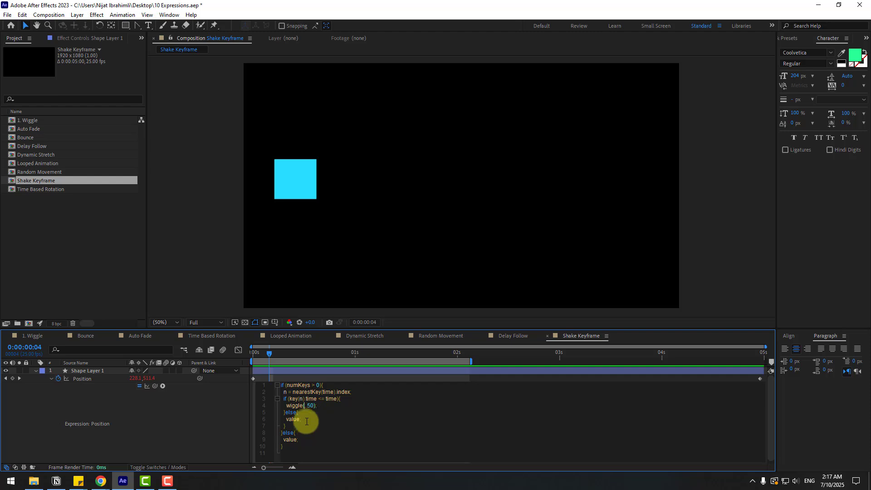
{"action": "left_click", "coordinate": [313, 406]}
{"action": "key", "text": "BackSpace"}
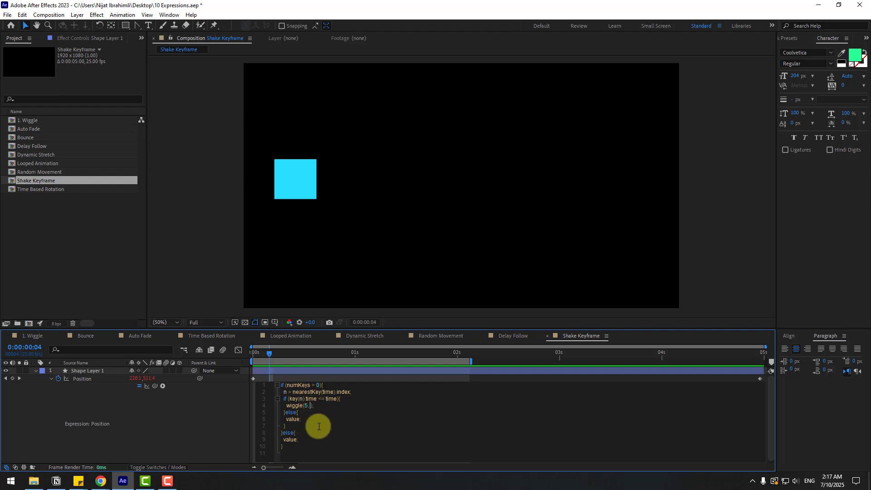
{"action": "type", "text": "20"}
{"action": "left_click", "coordinate": [234, 433]}
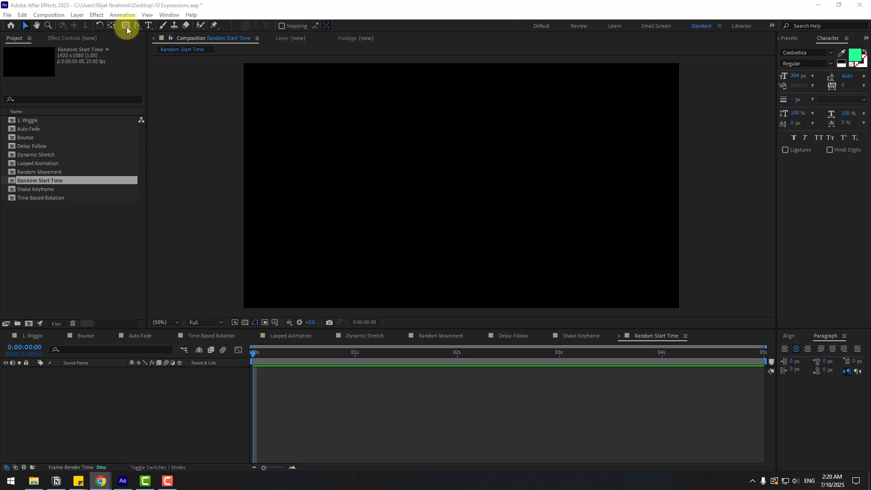
Draw a small cyan square in the upper-left corner of the Random Start Time composition
{"action": "left_click_drag", "start_coordinate": [126, 26], "coordinate": [142, 32]}
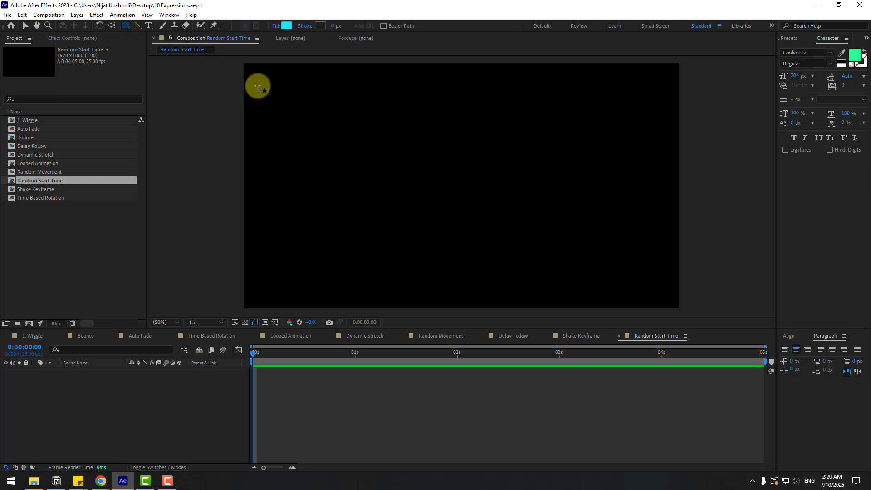
{"action": "left_click_drag", "start_coordinate": [254, 70], "coordinate": [299, 115]}
{"action": "left_click", "coordinate": [26, 26]}
{"action": "left_click", "coordinate": [70, 245]}
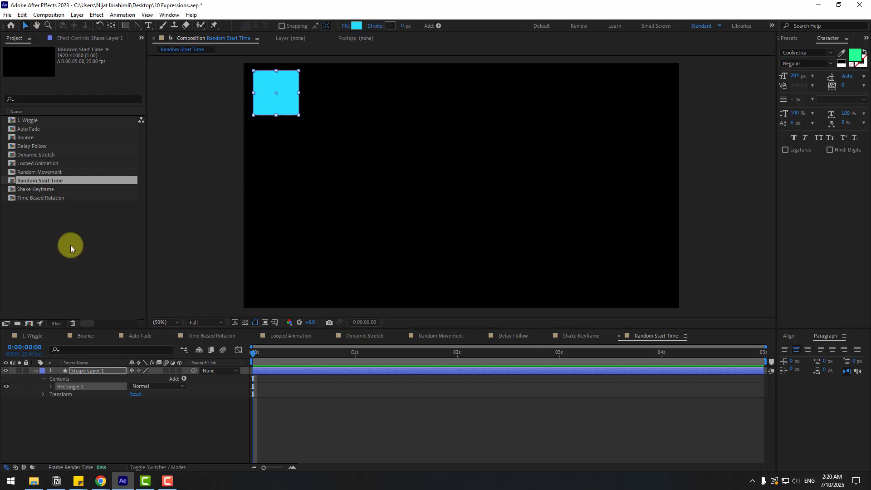
Set the square layer's Opacity to 0% and keyframe it at frame 0
{"action": "left_click", "coordinate": [97, 369]}
{"action": "key", "text": "t"}
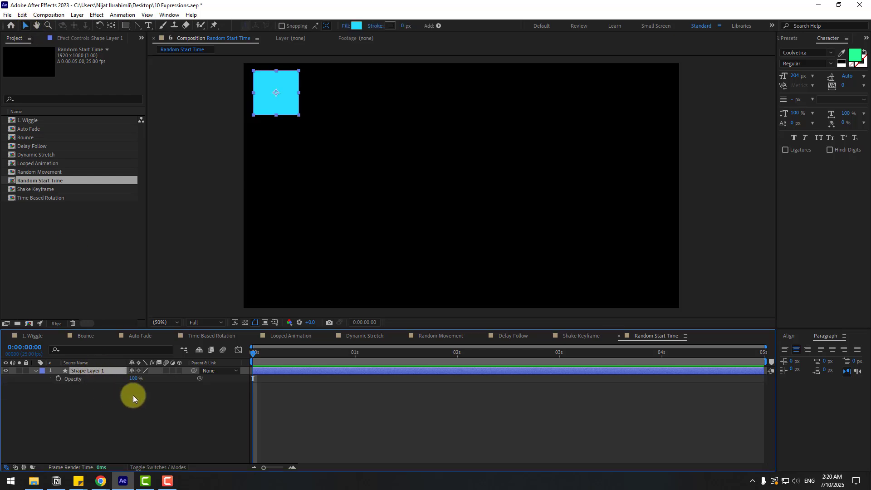
{"action": "left_click", "coordinate": [133, 379]}
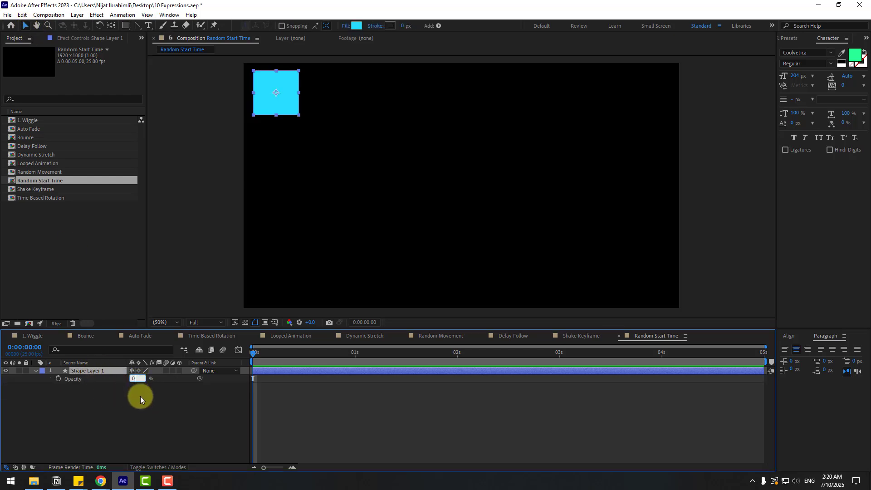
{"action": "type", "text": "0"}
{"action": "key", "text": "Return"}
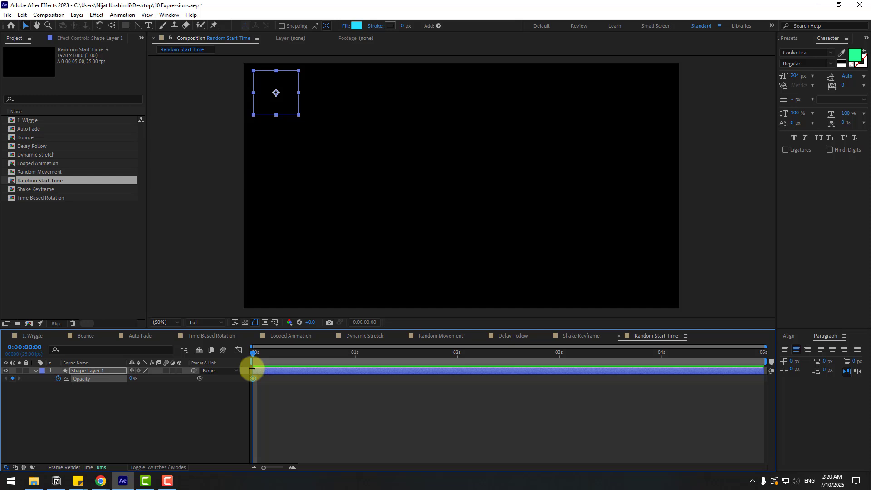
Add a 100% Opacity keyframe to the square at frame 3
{"action": "key", "text": "Page_Down"}
{"action": "key", "text": "Page_Down"}
{"action": "key", "text": "Page_Down"}
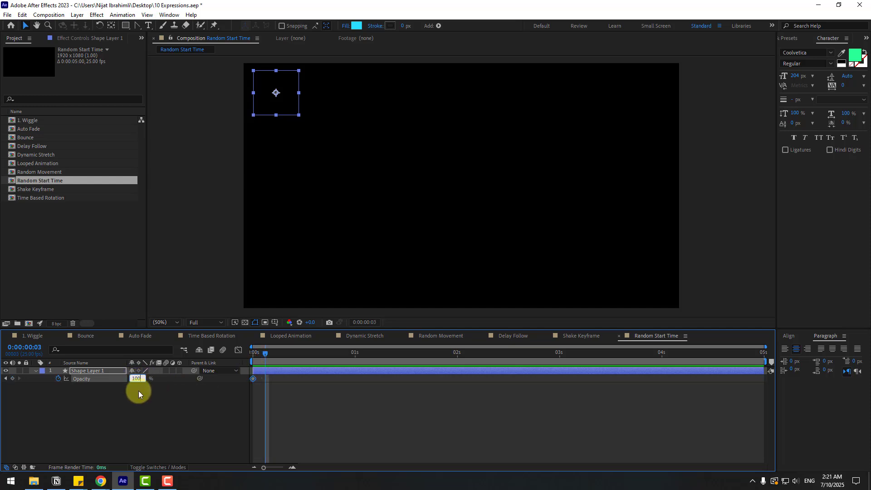
{"action": "type", "text": "100"}
{"action": "key", "text": "Return"}
Add a 0% Opacity keyframe to the square at frame 6 and preview the flash from the start
{"action": "key", "text": "Page_Down"}
{"action": "key", "text": "Page_Down"}
{"action": "key", "text": "Page_Down"}
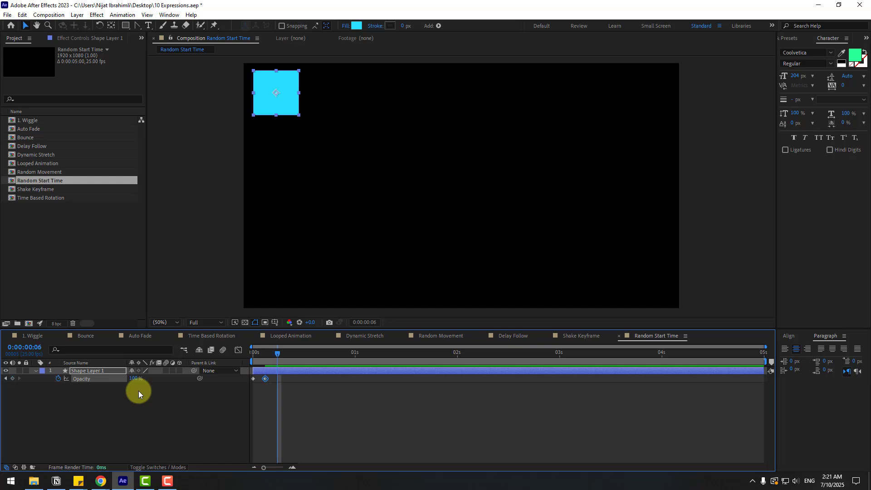
{"action": "left_click", "coordinate": [136, 379]}
{"action": "type", "text": "0"}
{"action": "key", "text": "Return"}
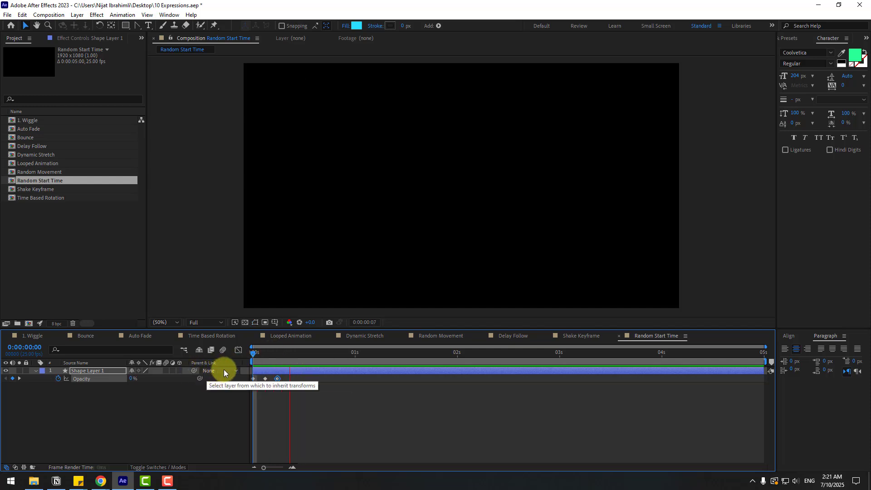
{"action": "left_click", "coordinate": [119, 429]}
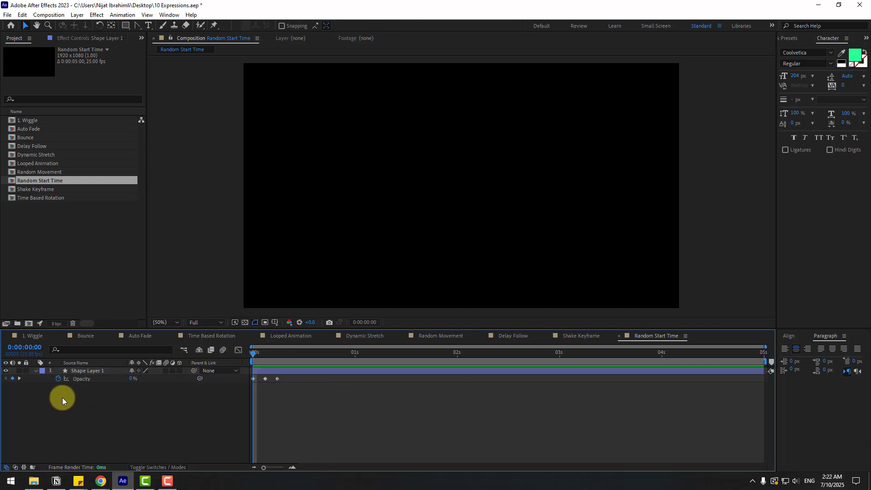
Paste the expression seedRandom(index, true); offset = random(0, 1); valueAtTime(time - offset) into the square's Opacity and preview it
{"action": "left_click", "coordinate": [58, 380], "text": "alt"}
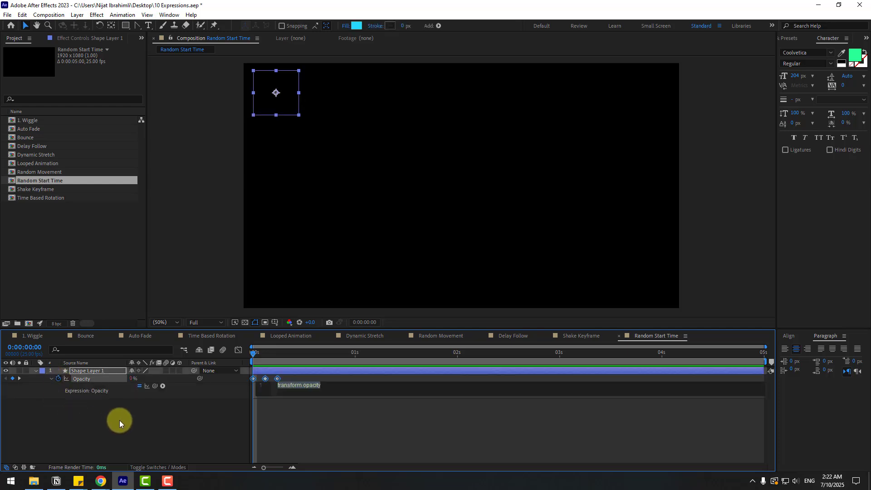
{"action": "key", "text": "ctrl+v"}
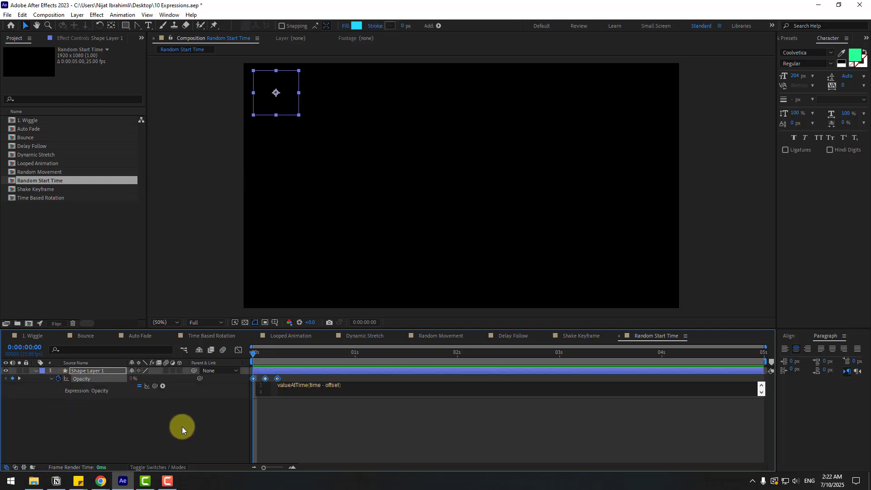
{"action": "left_click", "coordinate": [102, 416]}
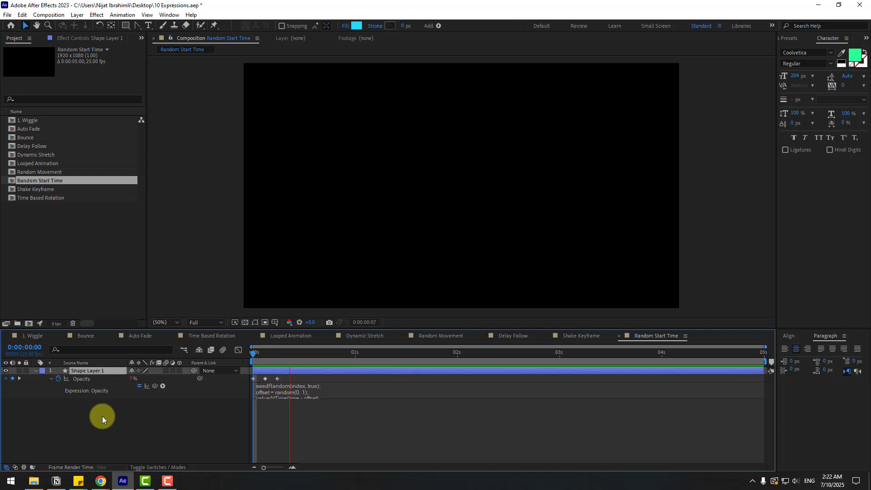
{"action": "key", "text": "space"}
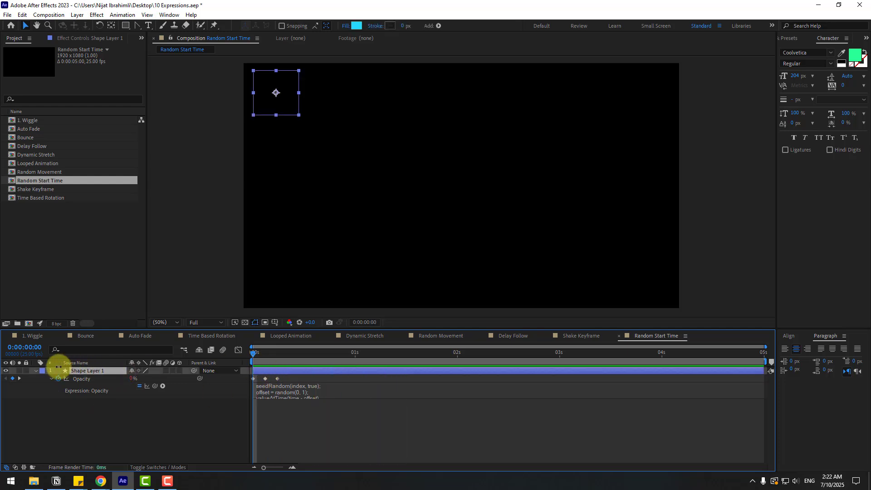
Collapse the square layer, duplicate the squares into a grid of 48 layers filling the frame, and preview their random flashes
{"action": "left_click", "coordinate": [35, 371]}
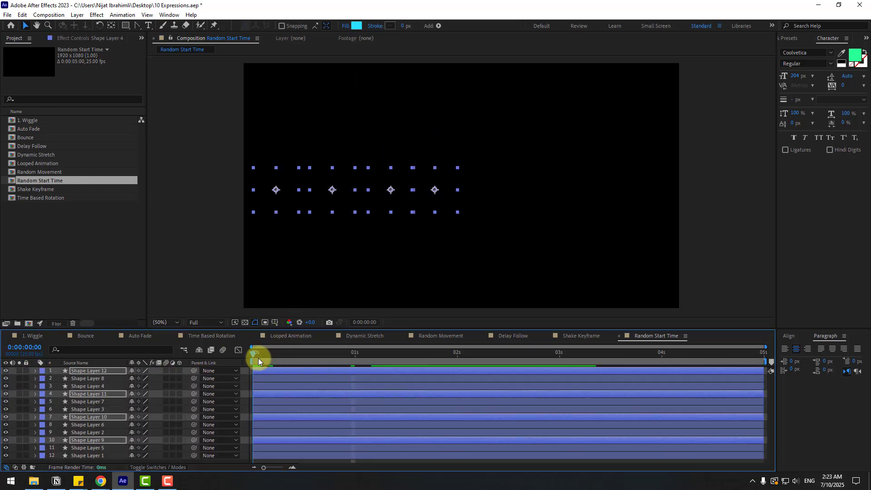
{"action": "key", "text": "ctrl+a"}
{"action": "key", "text": "ctrl+d"}
{"action": "left_click", "coordinate": [713, 192]}
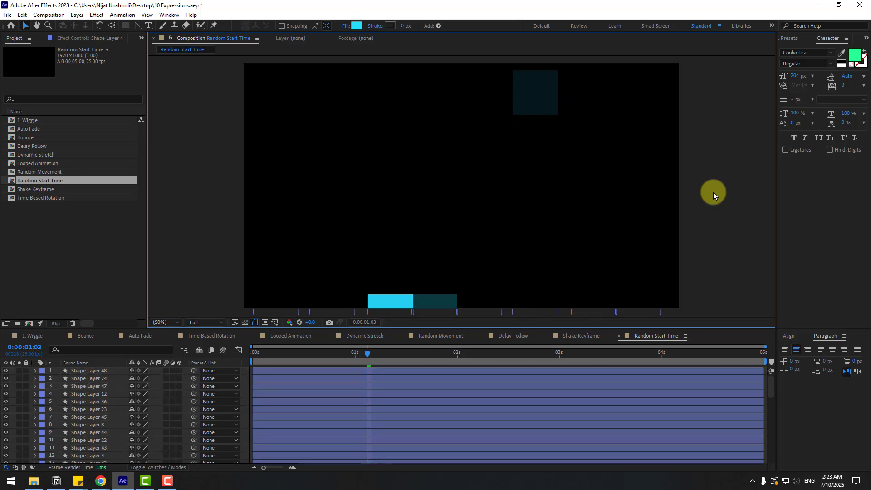
{"action": "key", "text": "space"}
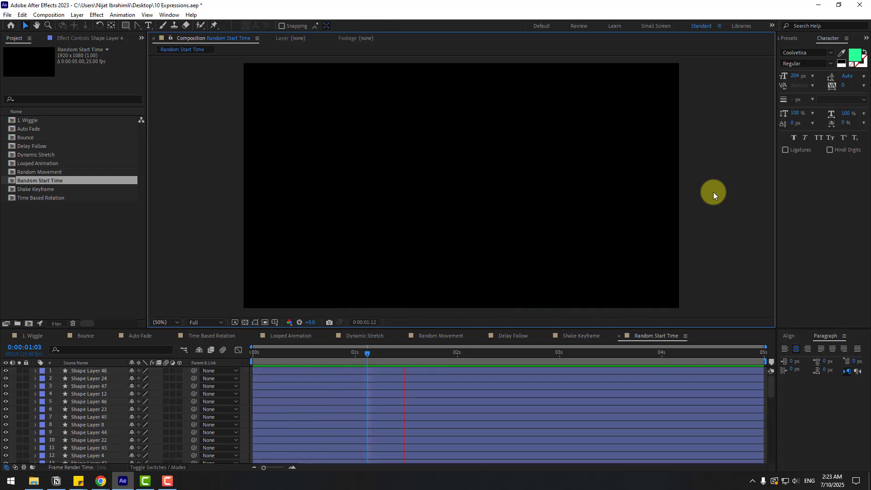
End the work area at 0:00:01:07 and preview the randomly flashing squares
{"action": "left_click_drag", "start_coordinate": [380, 353], "coordinate": [386, 352]}
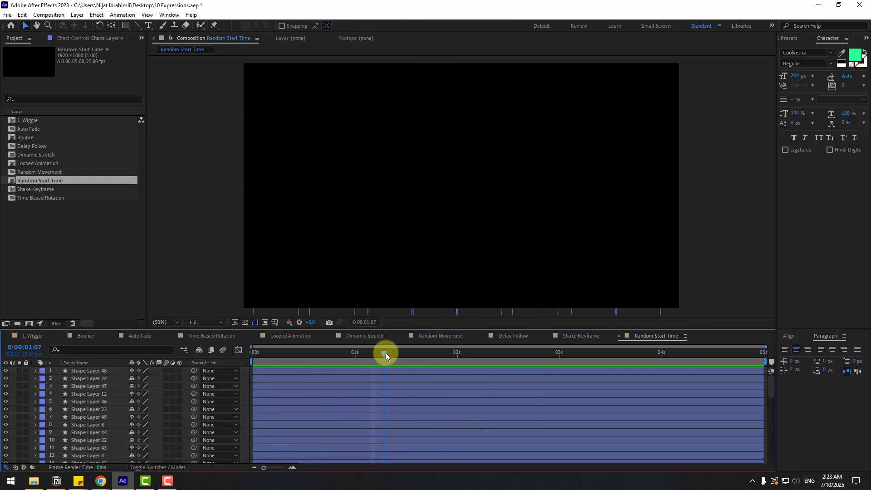
{"action": "key", "text": "n"}
{"action": "key", "text": "space"}
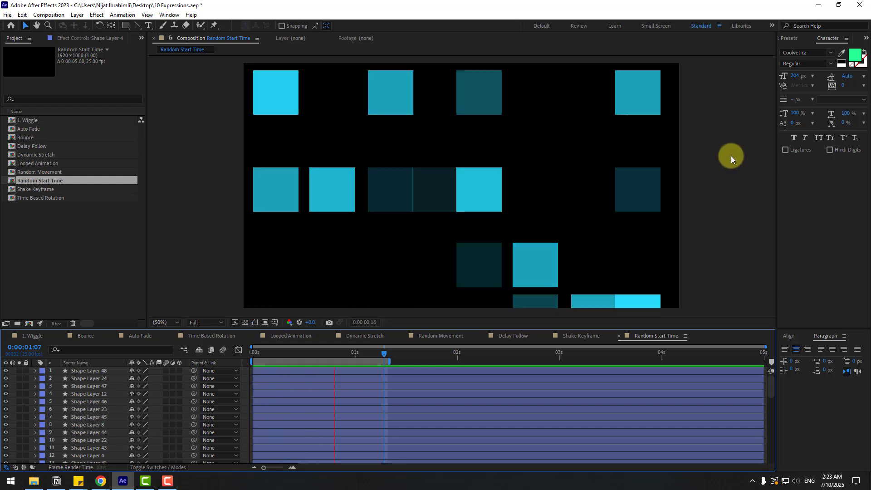